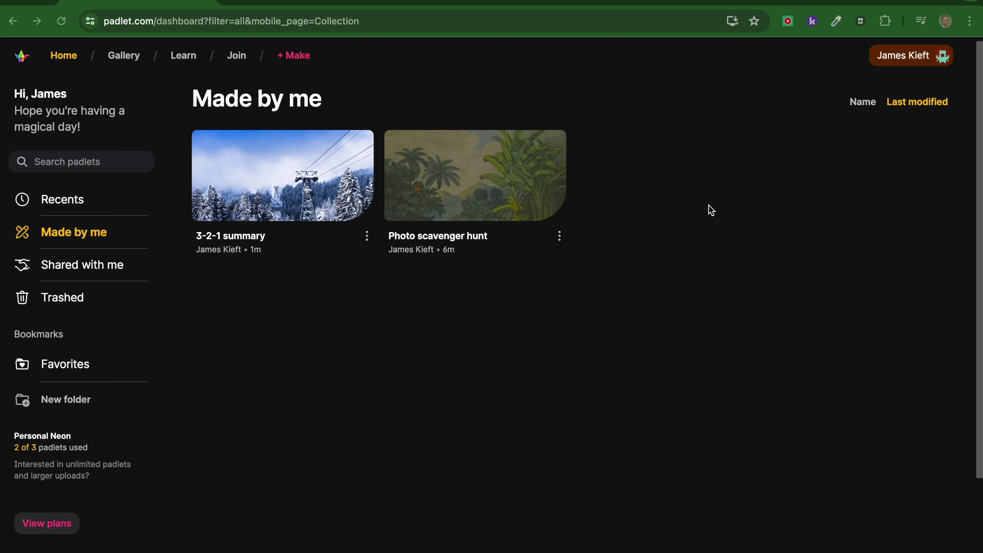
Step: Look over Padlet's pricing plans from the account menu, then return to the dashboard
{"action": "left_click", "coordinate": [909, 56]}
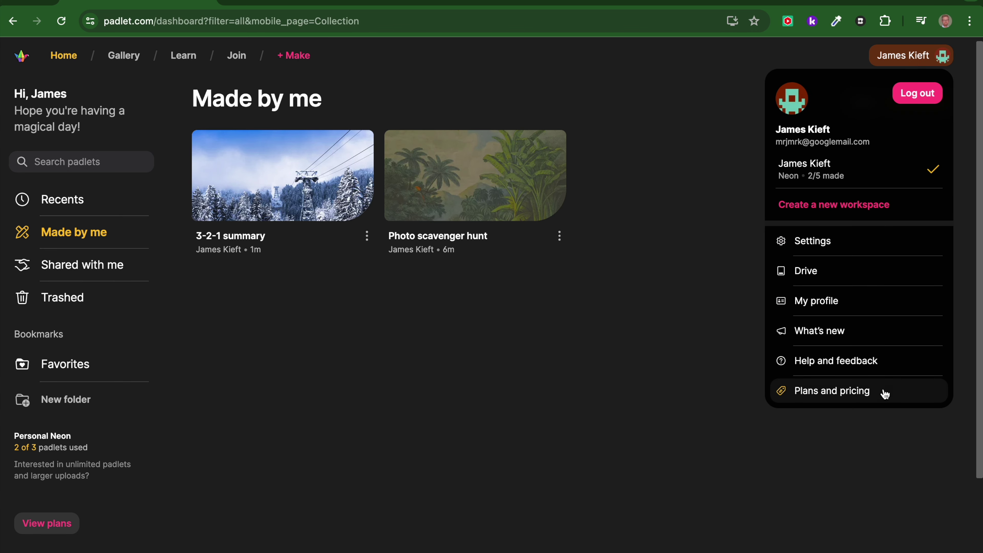
{"action": "left_click", "coordinate": [842, 393]}
{"action": "scroll", "coordinate": [413, 365], "scroll_direction": "down", "scroll_amount": 5}
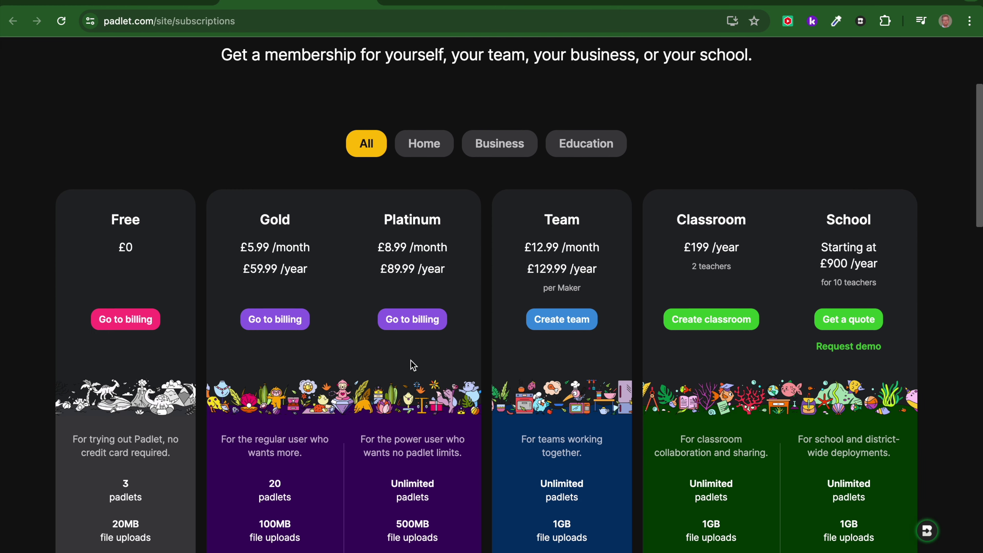
{"action": "scroll", "coordinate": [128, 321], "scroll_direction": "down", "scroll_amount": 1}
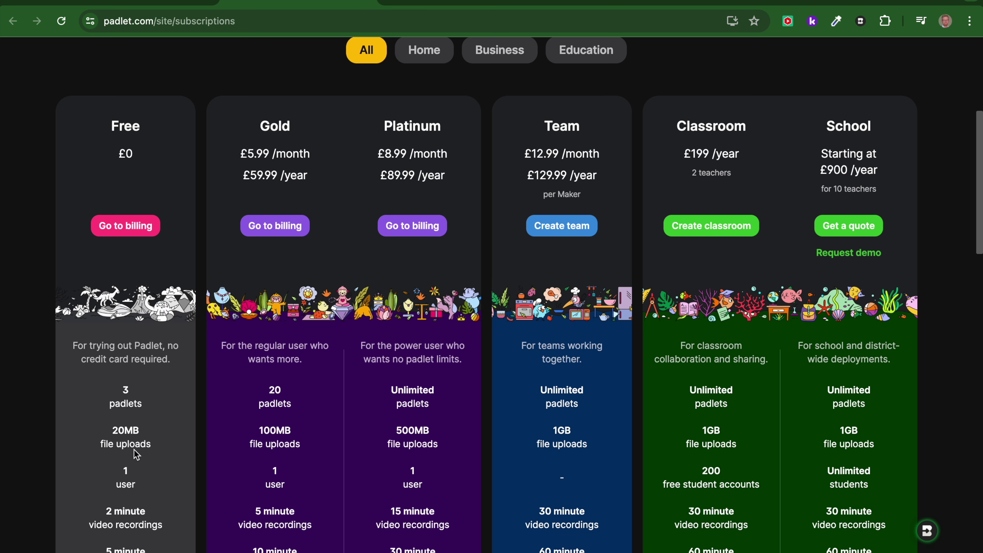
{"action": "scroll", "coordinate": [136, 453], "scroll_direction": "down", "scroll_amount": 2}
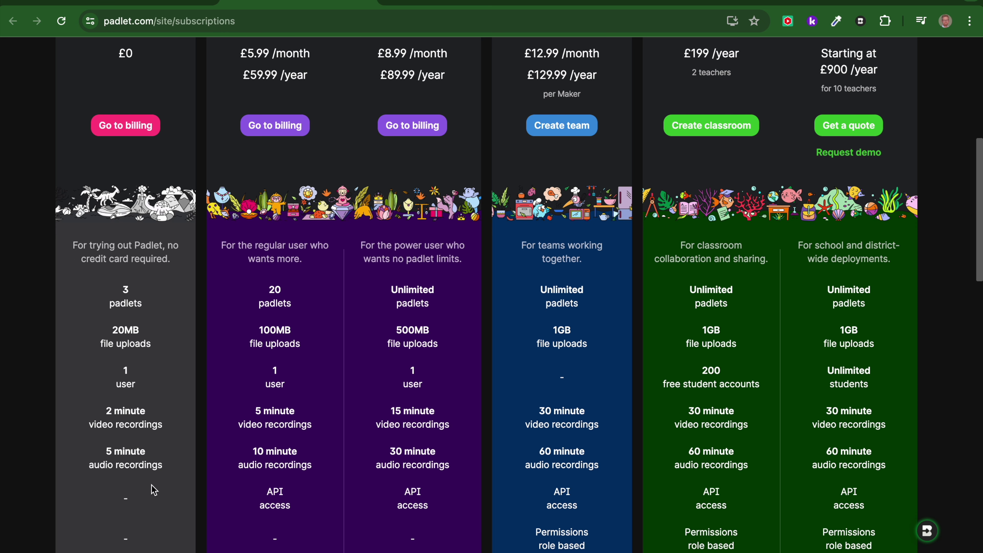
{"action": "scroll", "coordinate": [154, 490], "scroll_direction": "down", "scroll_amount": 3}
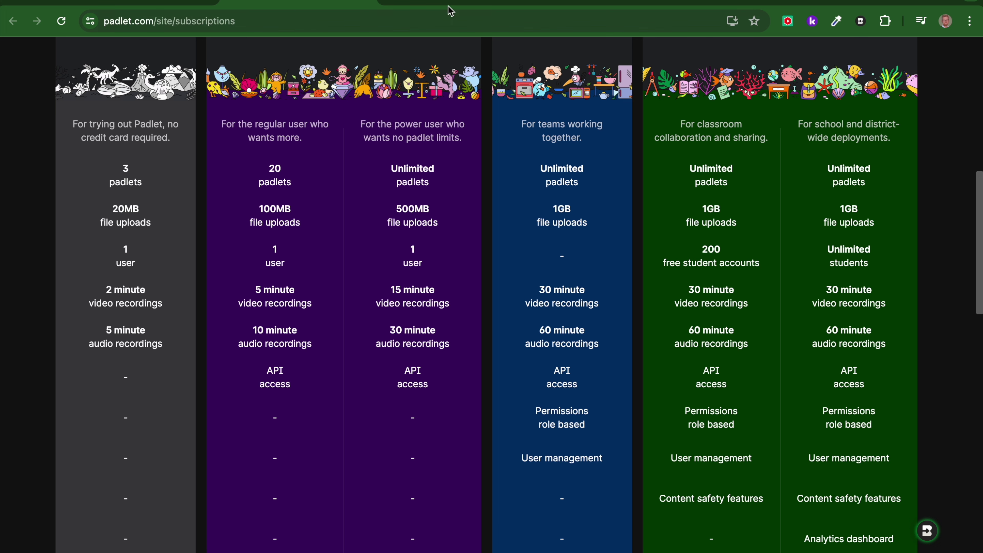
{"action": "scroll", "coordinate": [496, 424], "scroll_direction": "up", "scroll_amount": 8}
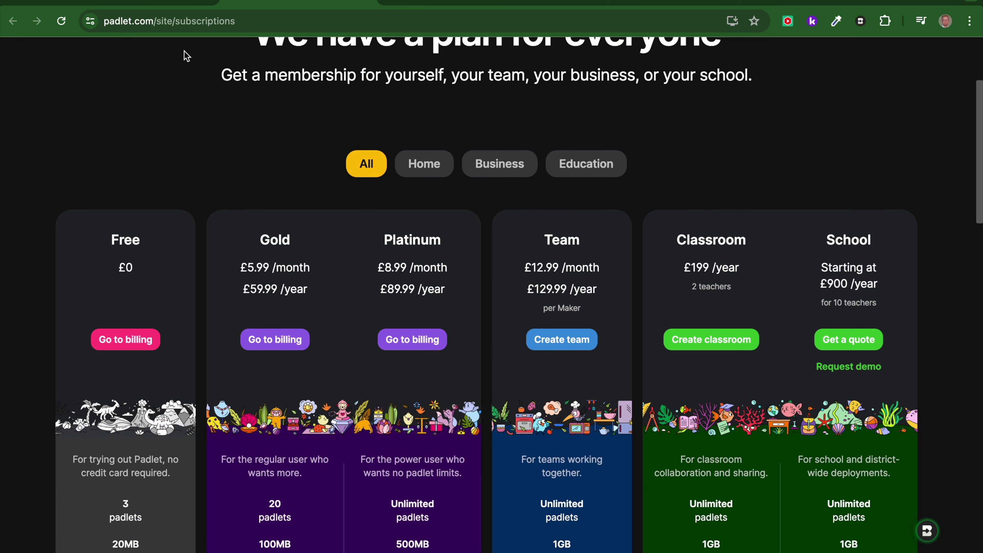
{"action": "left_click", "coordinate": [132, 5]}
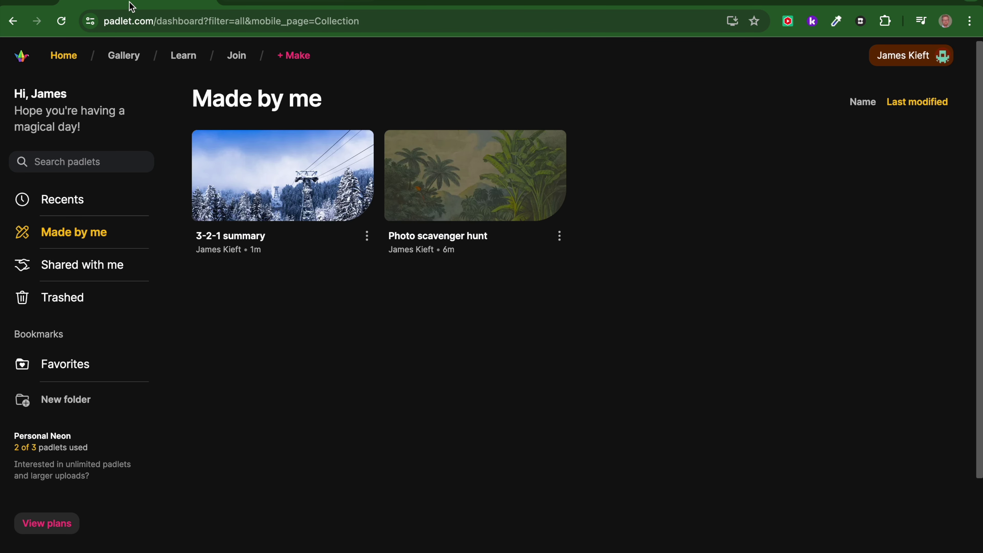
Step: Browse the template gallery's General, Business and Education categories
{"action": "left_click", "coordinate": [123, 58]}
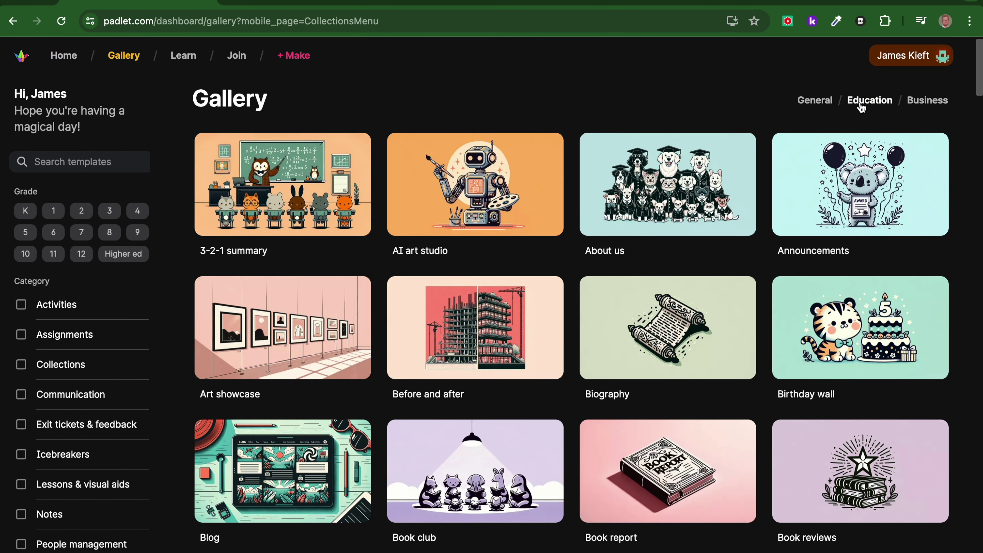
{"action": "left_click", "coordinate": [818, 102]}
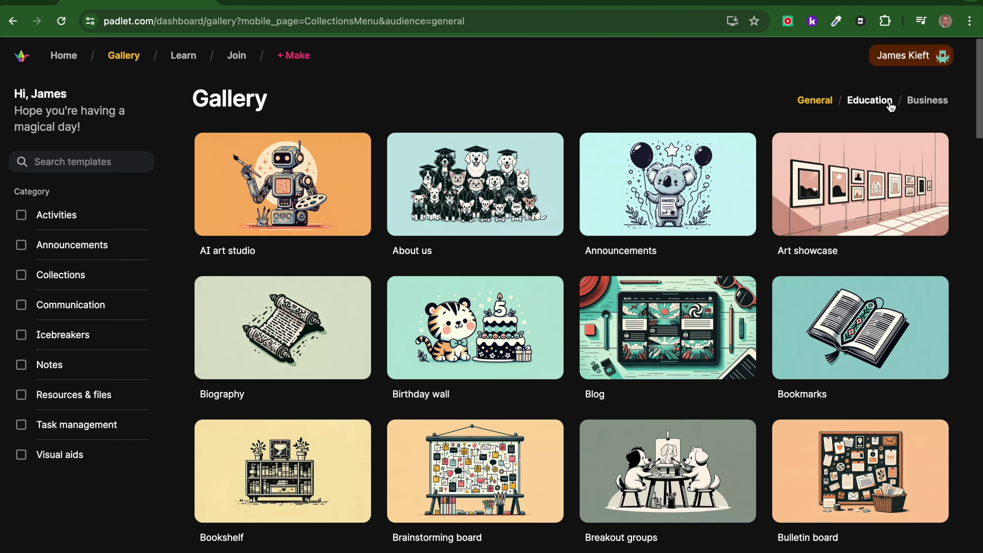
{"action": "left_click", "coordinate": [918, 104]}
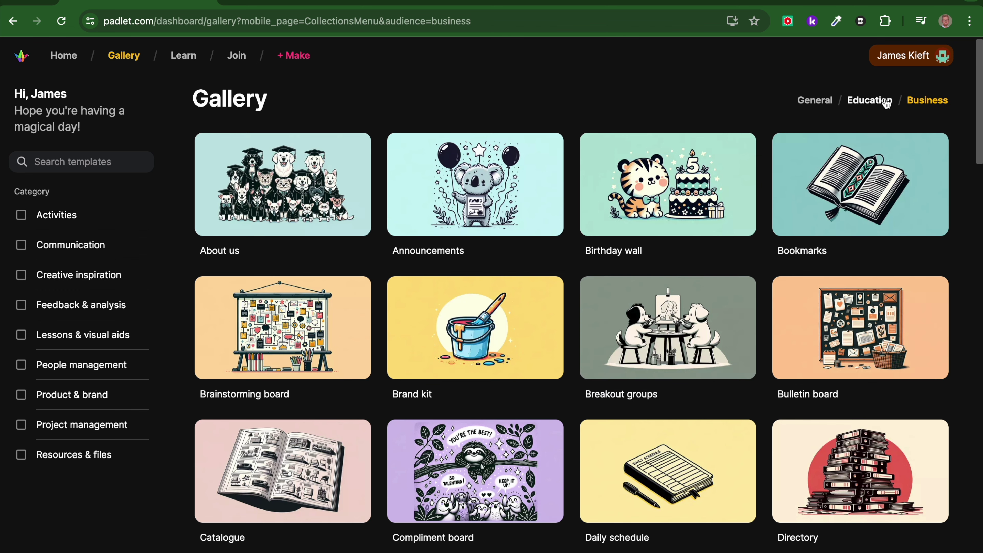
{"action": "left_click", "coordinate": [874, 104]}
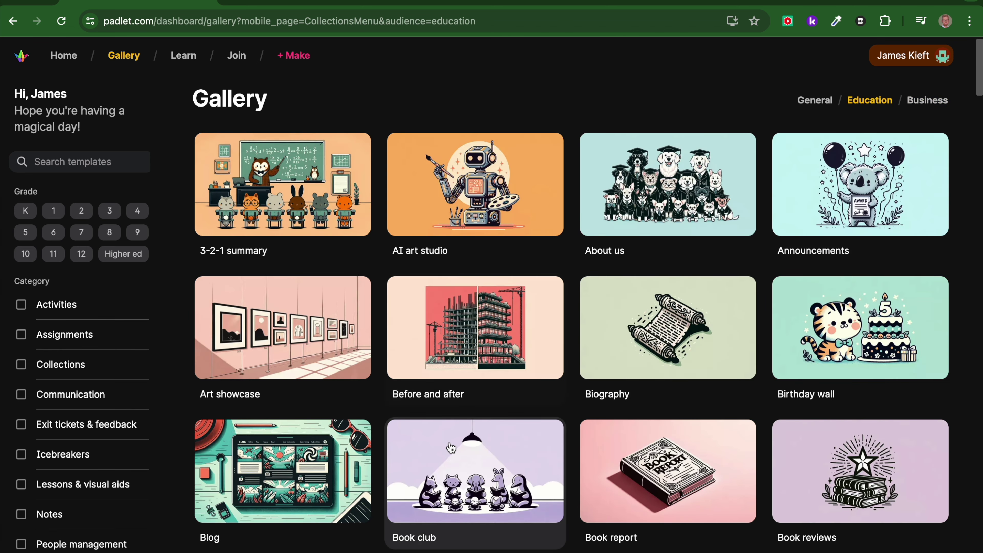
{"action": "scroll", "coordinate": [445, 449], "scroll_direction": "down", "scroll_amount": 3}
{"action": "scroll", "coordinate": [441, 405], "scroll_direction": "down", "scroll_amount": 5}
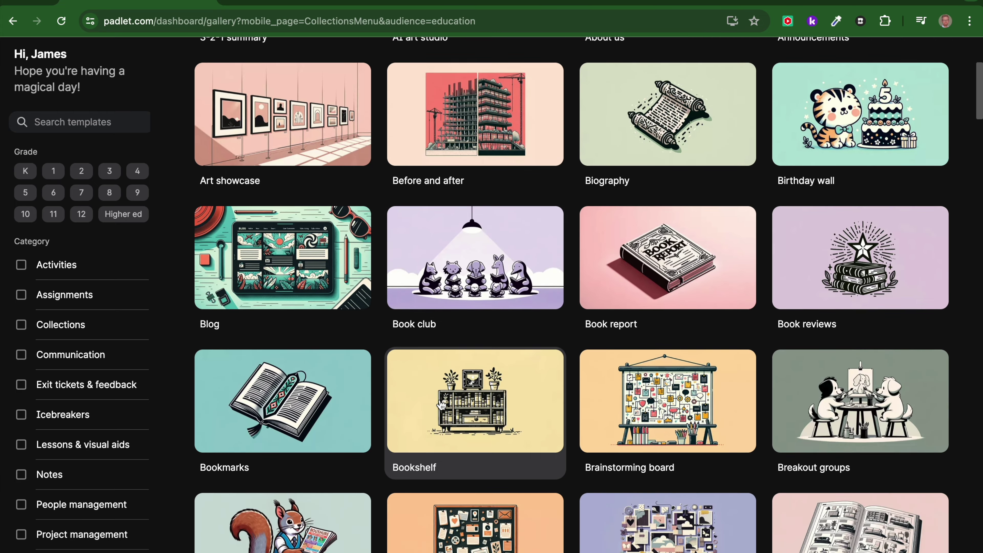
{"action": "scroll", "coordinate": [441, 405], "scroll_direction": "down", "scroll_amount": 1}
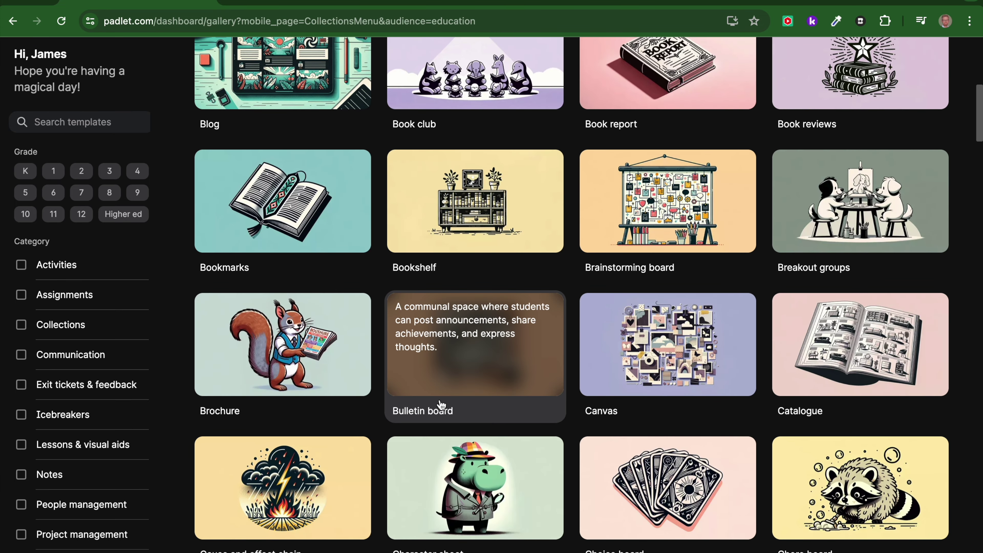
{"action": "scroll", "coordinate": [441, 406], "scroll_direction": "up", "scroll_amount": 9}
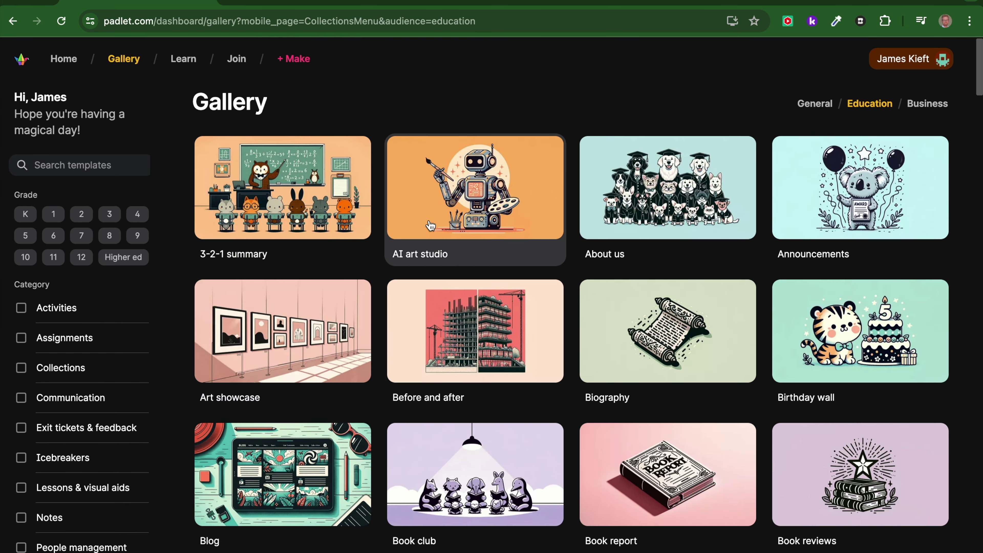
Step: Preview the Art showcase template, then create a padlet from the 3-2-1 summary template
{"action": "left_click", "coordinate": [252, 357]}
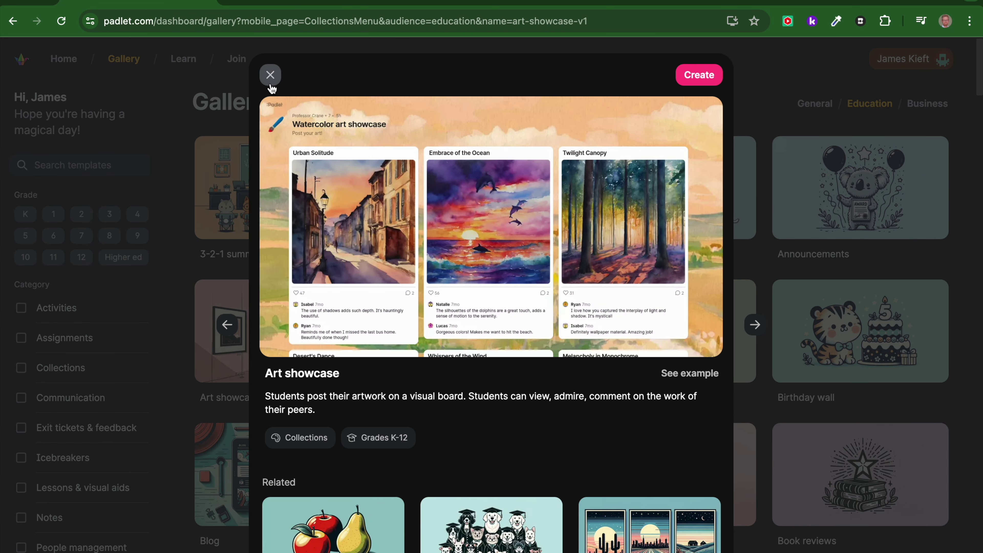
{"action": "left_click", "coordinate": [270, 75]}
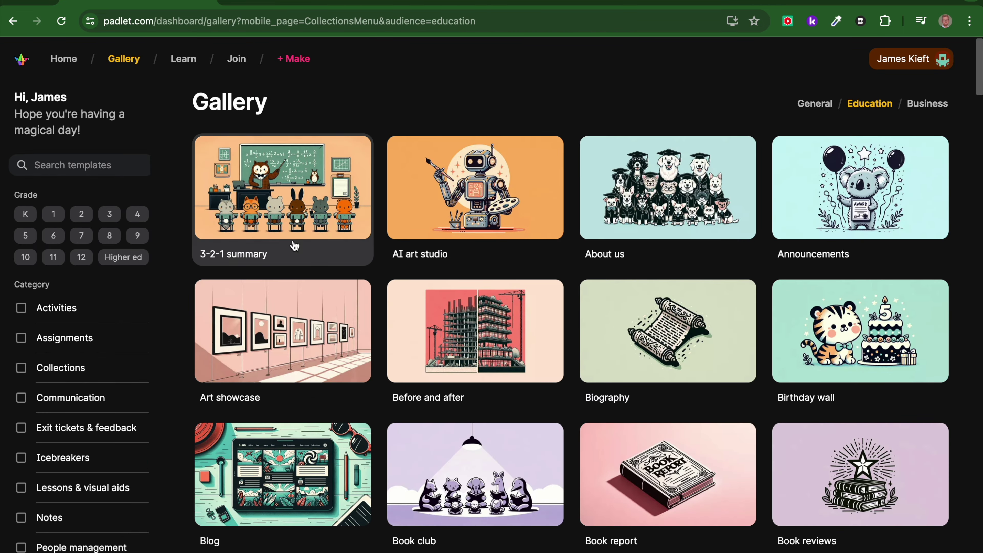
{"action": "left_click", "coordinate": [282, 213]}
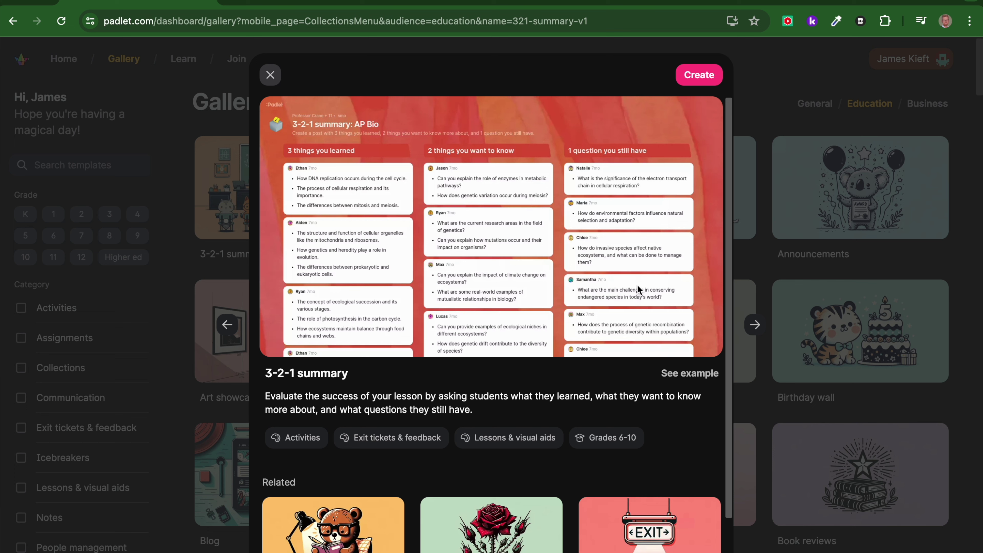
{"action": "left_click", "coordinate": [705, 77]}
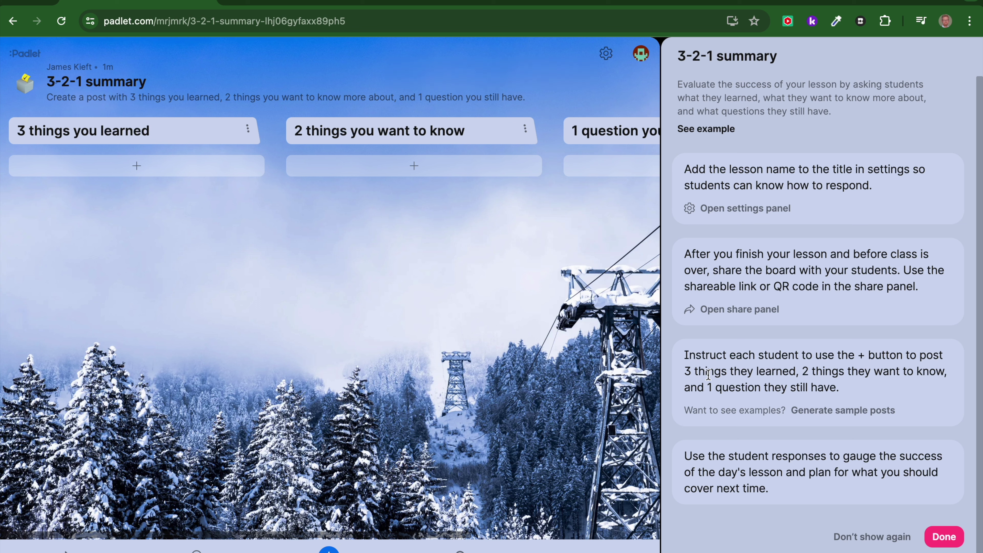
Step: Generate sample water-cycle posts across all three sections of the new board
{"action": "left_click", "coordinate": [845, 413]}
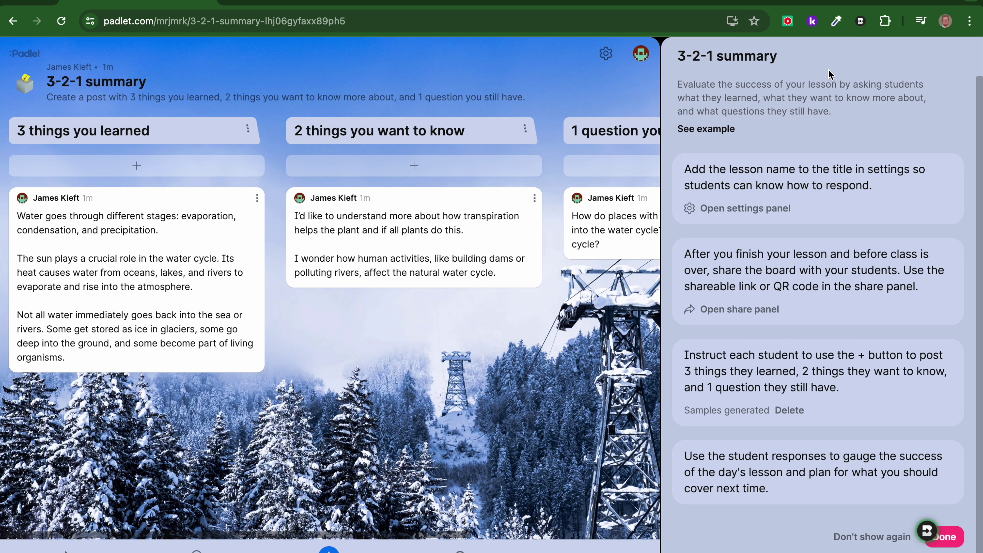
Step: Close the 3-2-1 summary guide panel and bring up the board settings
{"action": "left_click", "coordinate": [955, 540]}
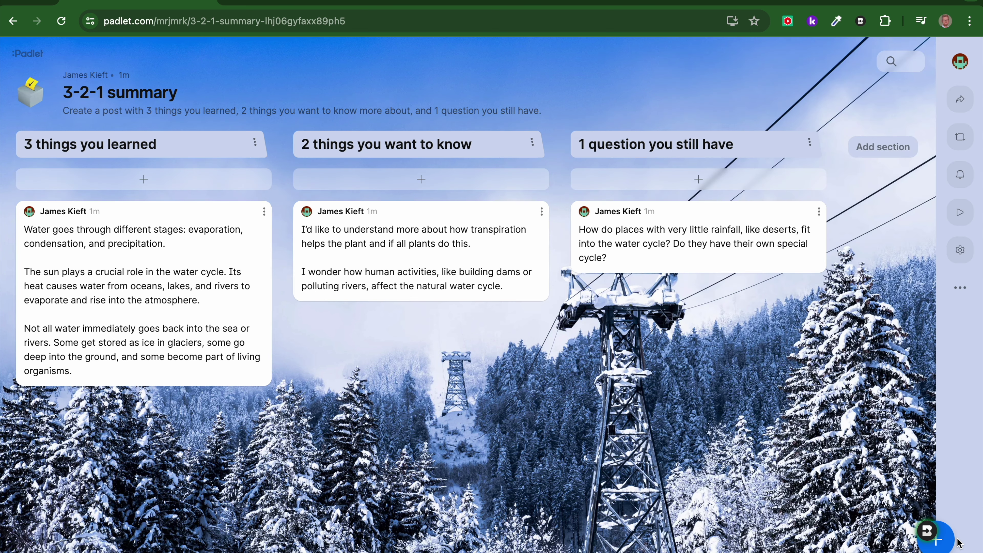
{"action": "left_click", "coordinate": [961, 251]}
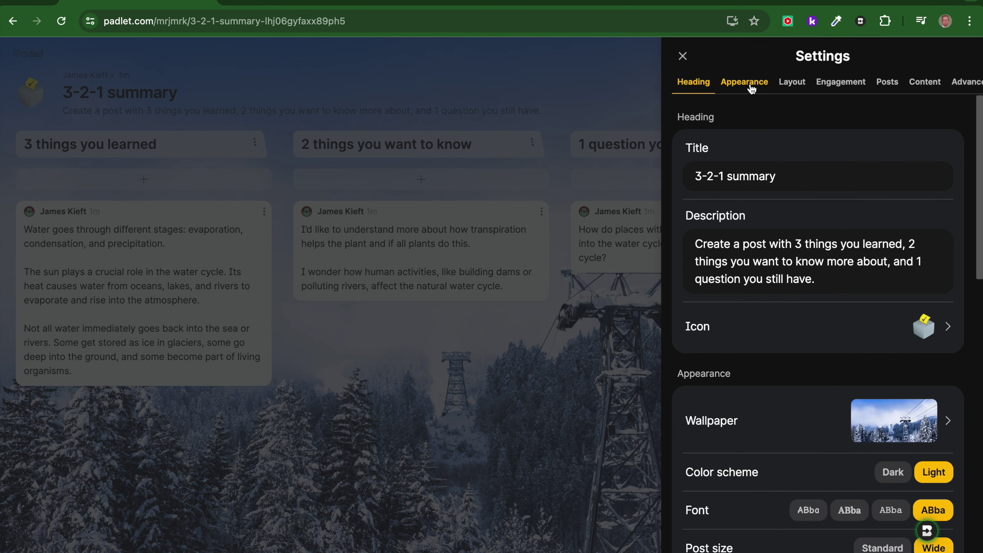
Step: Set the color scheme to Dark and keep the post size at Wide
{"action": "scroll", "coordinate": [783, 356], "scroll_direction": "down", "scroll_amount": 3}
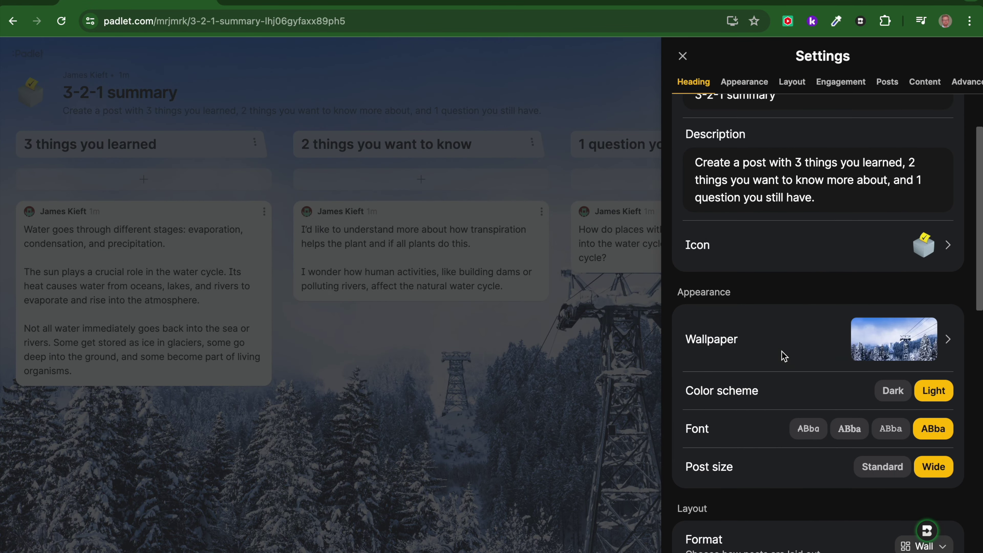
{"action": "scroll", "coordinate": [777, 375], "scroll_direction": "down", "scroll_amount": 2}
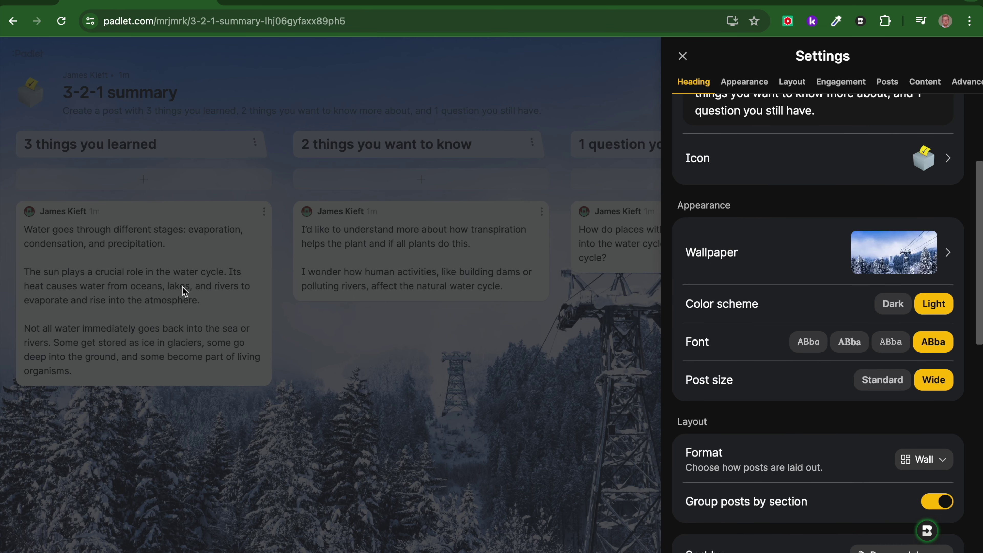
{"action": "left_click", "coordinate": [893, 305]}
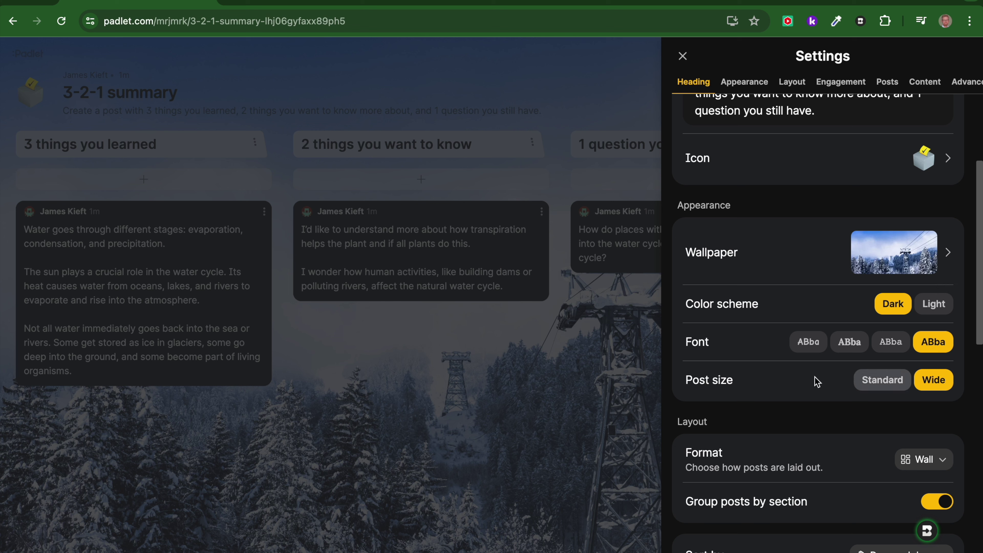
{"action": "left_click", "coordinate": [880, 382]}
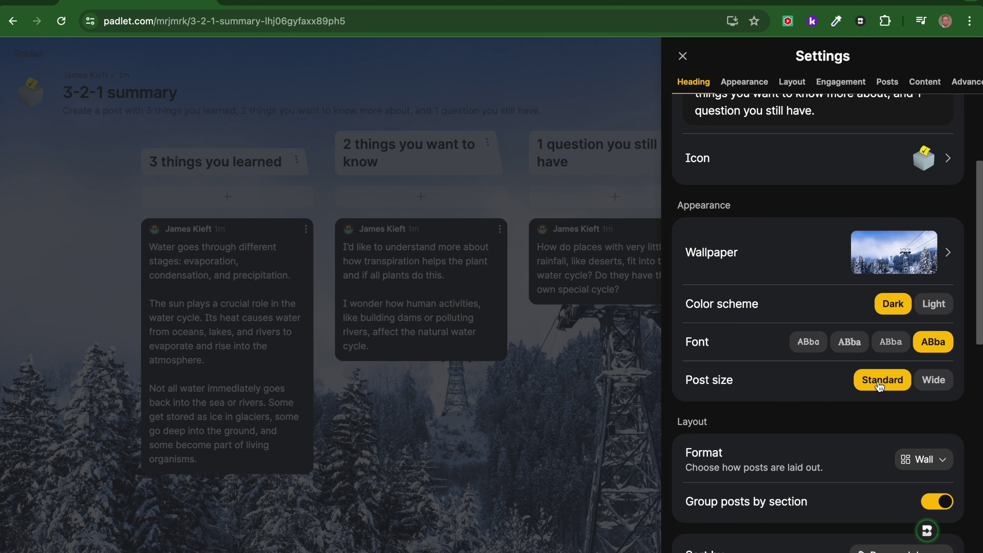
{"action": "left_click", "coordinate": [934, 381]}
{"action": "scroll", "coordinate": [842, 387], "scroll_direction": "down", "scroll_amount": 2}
{"action": "scroll", "coordinate": [840, 387], "scroll_direction": "down", "scroll_amount": 3}
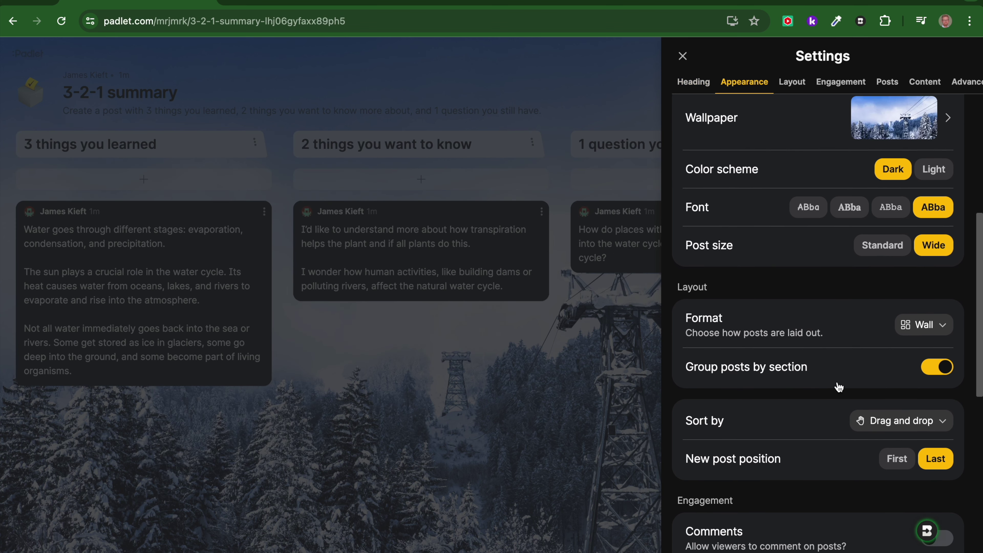
Step: Try the Canvas, Timeline and Grid formats, then settle on the Wall format
{"action": "left_click", "coordinate": [943, 318]}
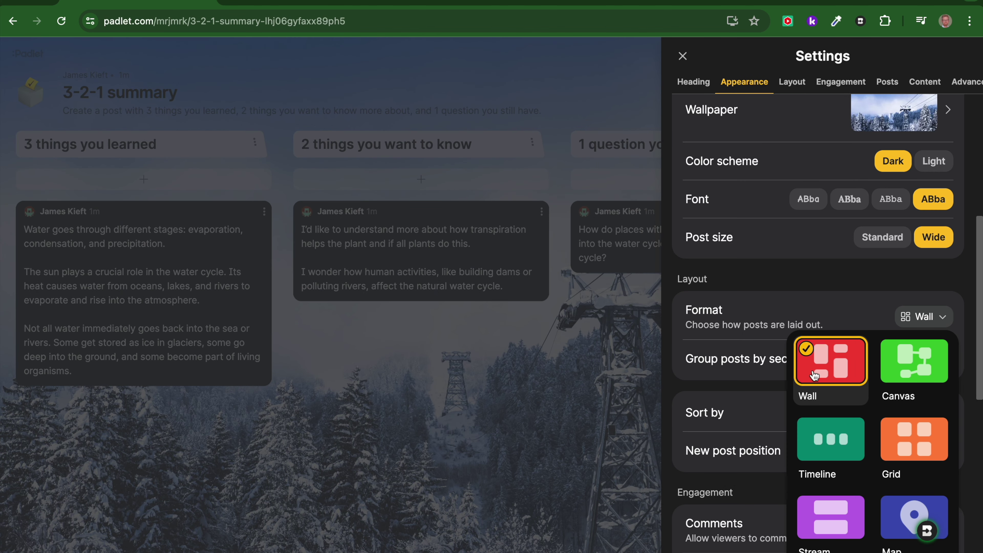
{"action": "left_click", "coordinate": [923, 377]}
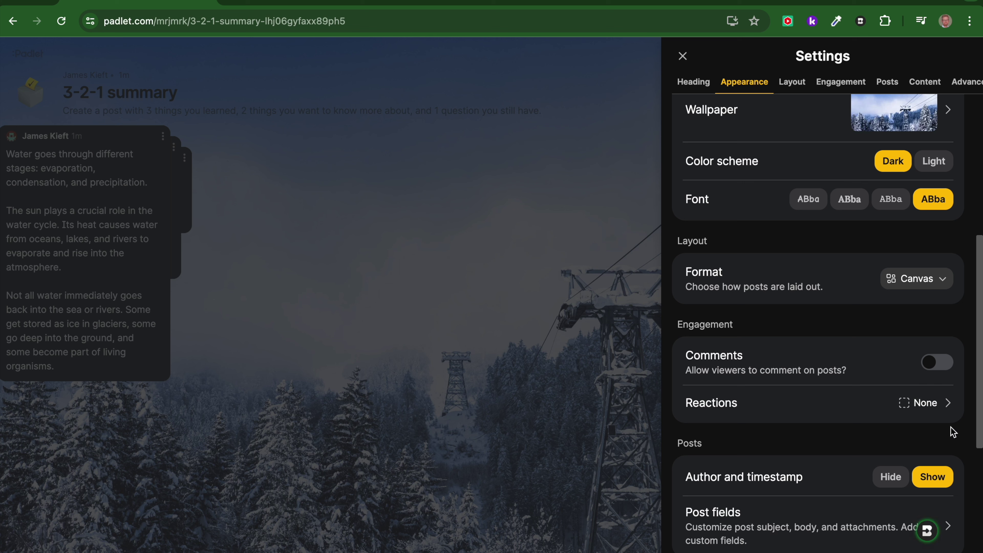
{"action": "left_click", "coordinate": [938, 279]}
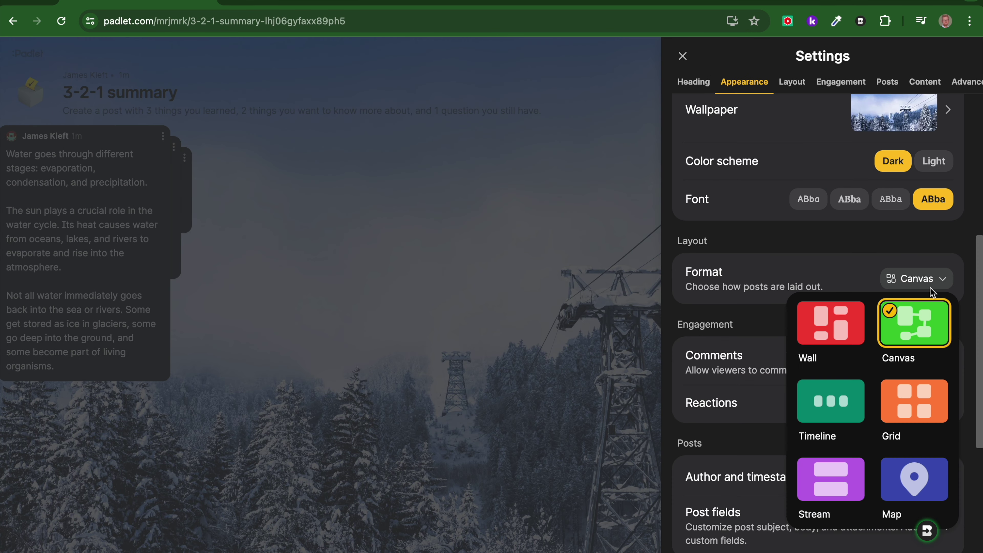
{"action": "left_click", "coordinate": [832, 411]}
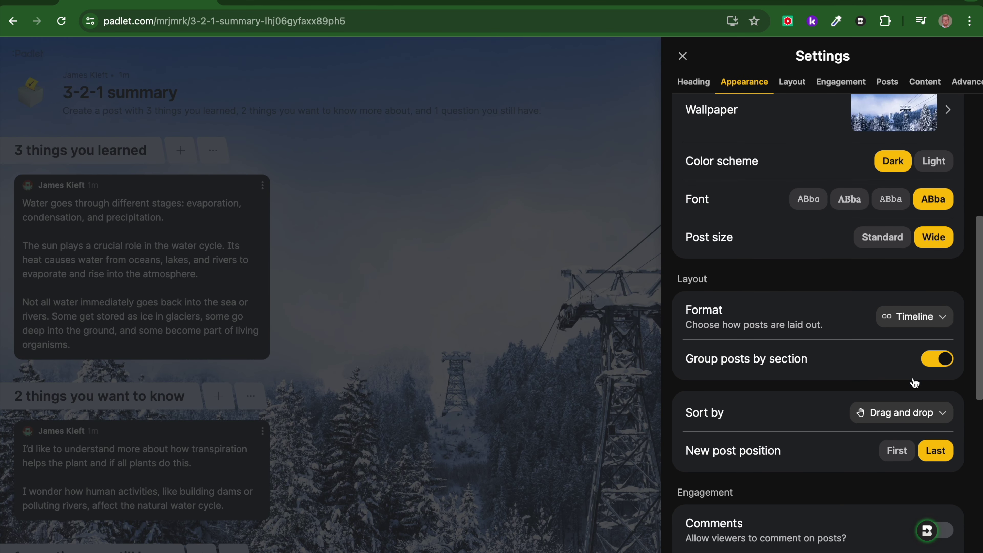
{"action": "left_click", "coordinate": [936, 317]}
{"action": "left_click", "coordinate": [920, 445]}
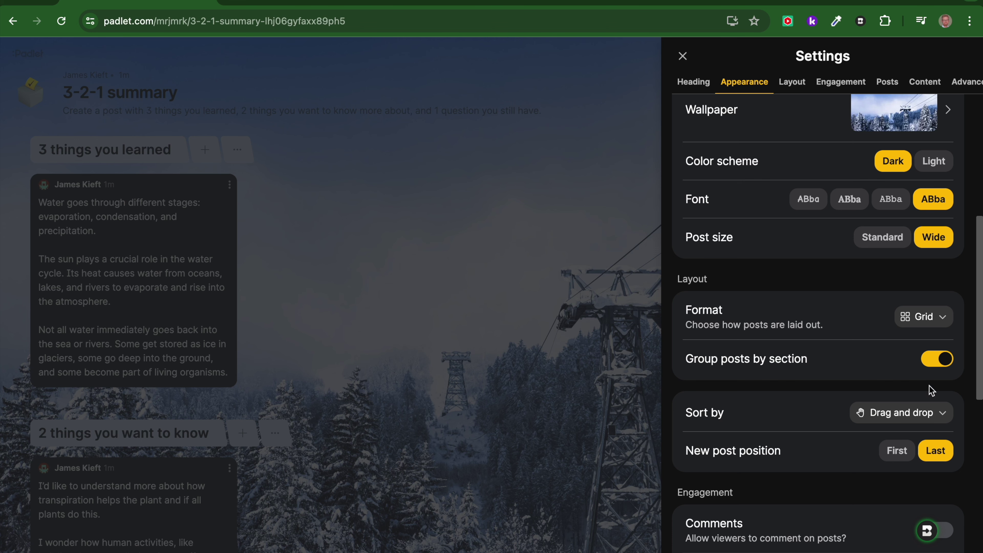
{"action": "left_click", "coordinate": [941, 317]}
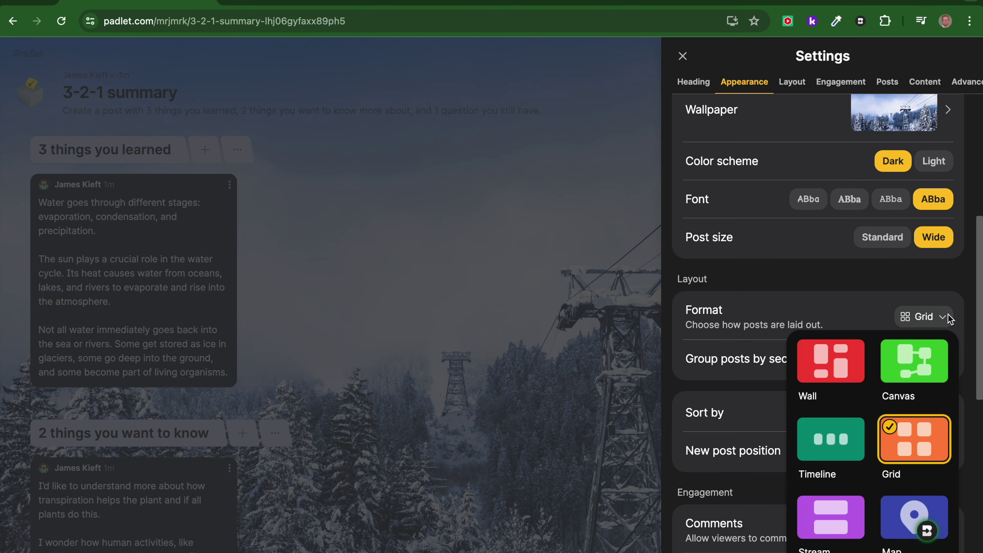
{"action": "left_click", "coordinate": [852, 362]}
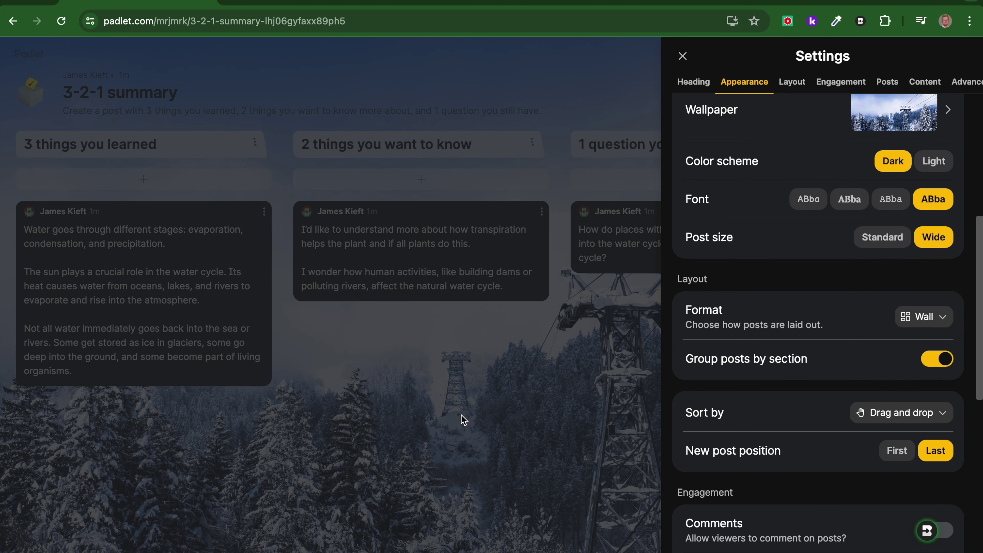
Step: Keep remakes of the padlet allowed for Everyone
{"action": "scroll", "coordinate": [772, 468], "scroll_direction": "down", "scroll_amount": 3}
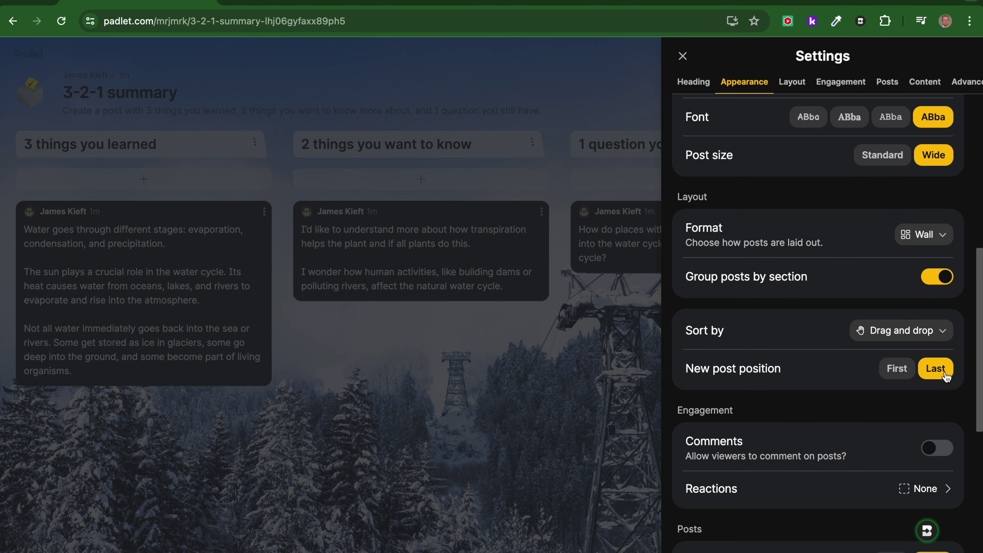
{"action": "scroll", "coordinate": [831, 415], "scroll_direction": "down", "scroll_amount": 5}
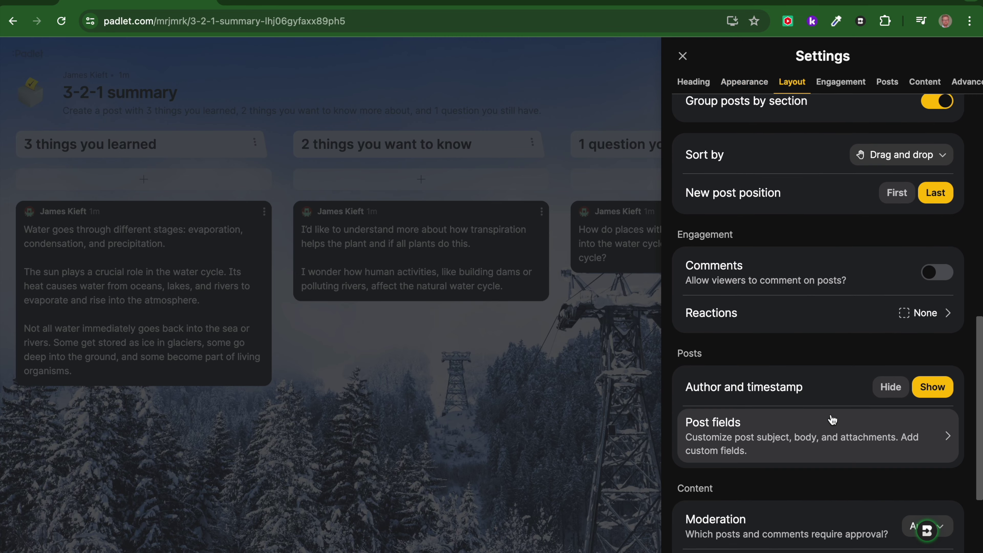
{"action": "scroll", "coordinate": [832, 420], "scroll_direction": "down", "scroll_amount": 2}
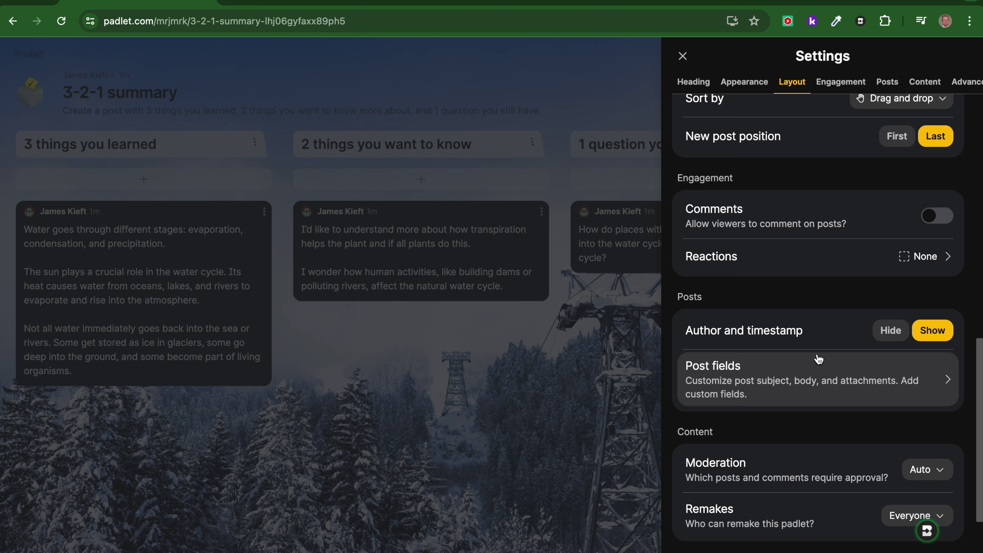
{"action": "scroll", "coordinate": [814, 412], "scroll_direction": "down", "scroll_amount": 4}
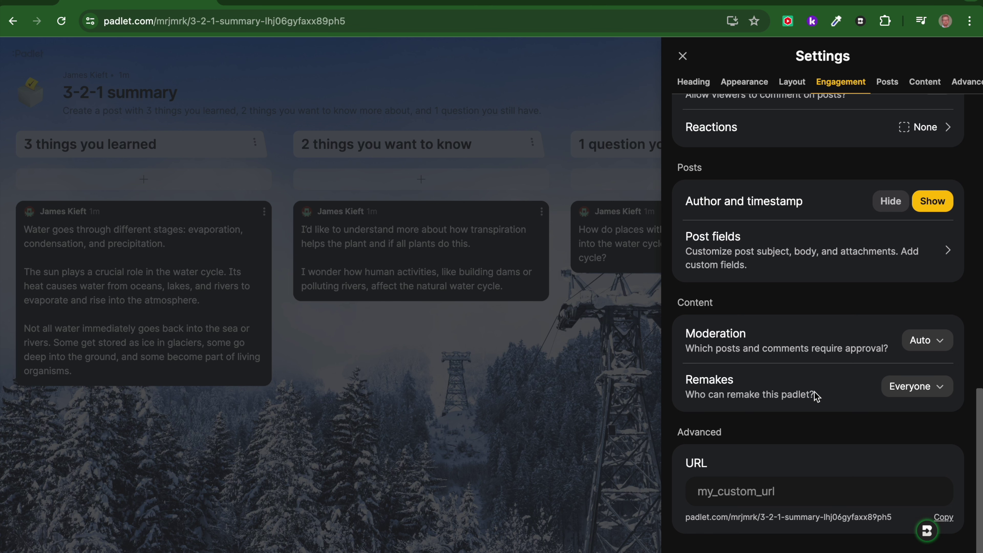
{"action": "left_click", "coordinate": [944, 393]}
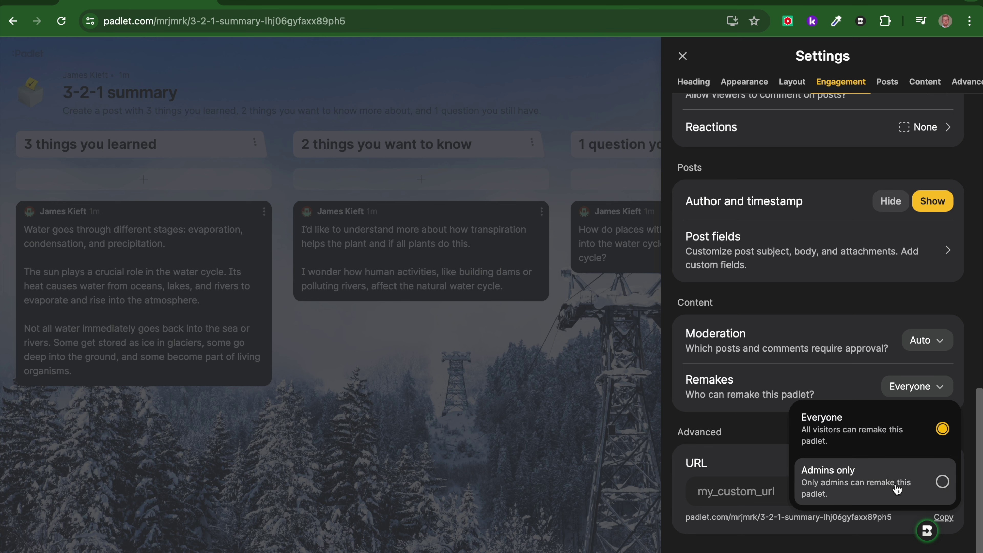
{"action": "left_click", "coordinate": [843, 386]}
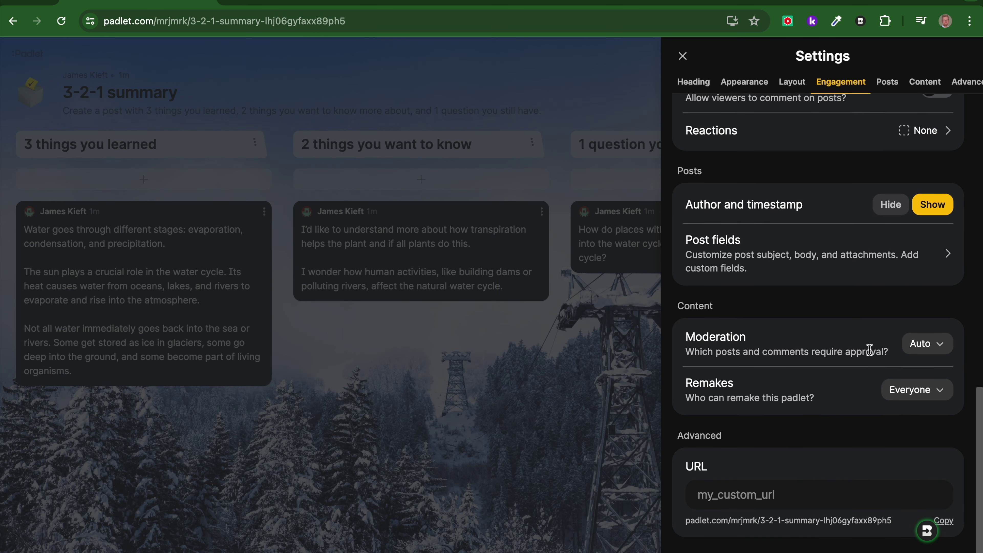
Step: Review the Appearance settings and close the settings panel
{"action": "scroll", "coordinate": [867, 170], "scroll_direction": "up", "scroll_amount": 15}
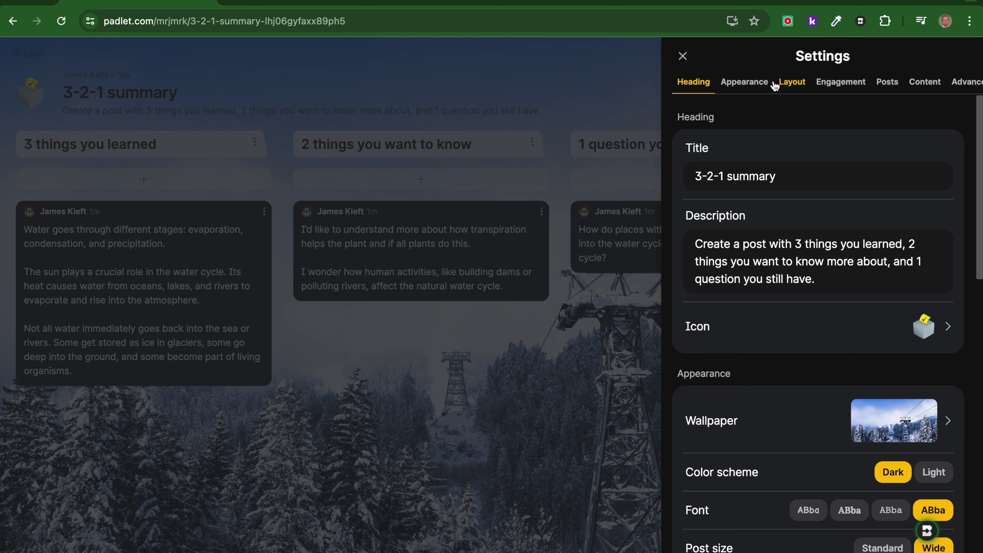
{"action": "left_click", "coordinate": [751, 88]}
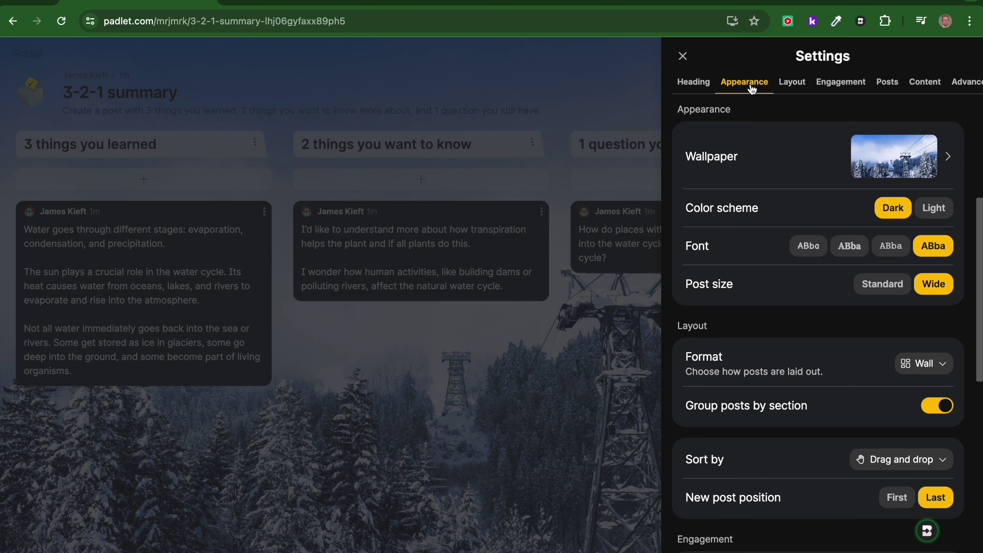
{"action": "scroll", "coordinate": [801, 242], "scroll_direction": "down", "scroll_amount": 10}
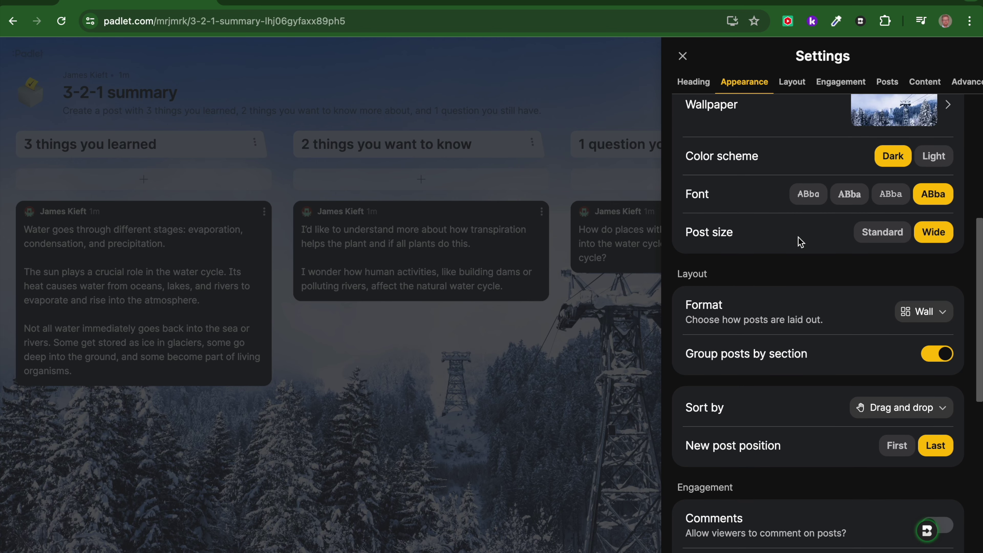
{"action": "scroll", "coordinate": [800, 242], "scroll_direction": "down", "scroll_amount": 3}
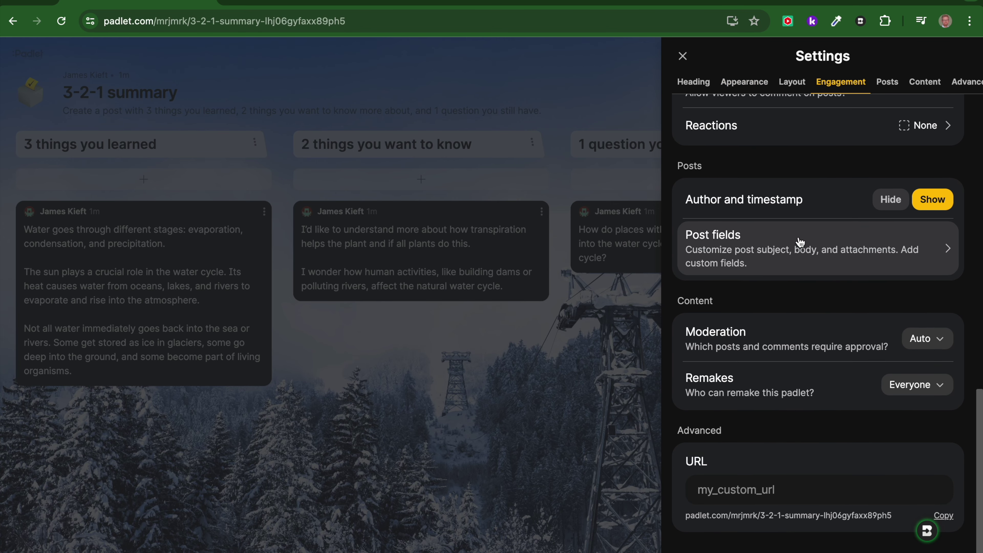
{"action": "scroll", "coordinate": [799, 242], "scroll_direction": "up", "scroll_amount": 15}
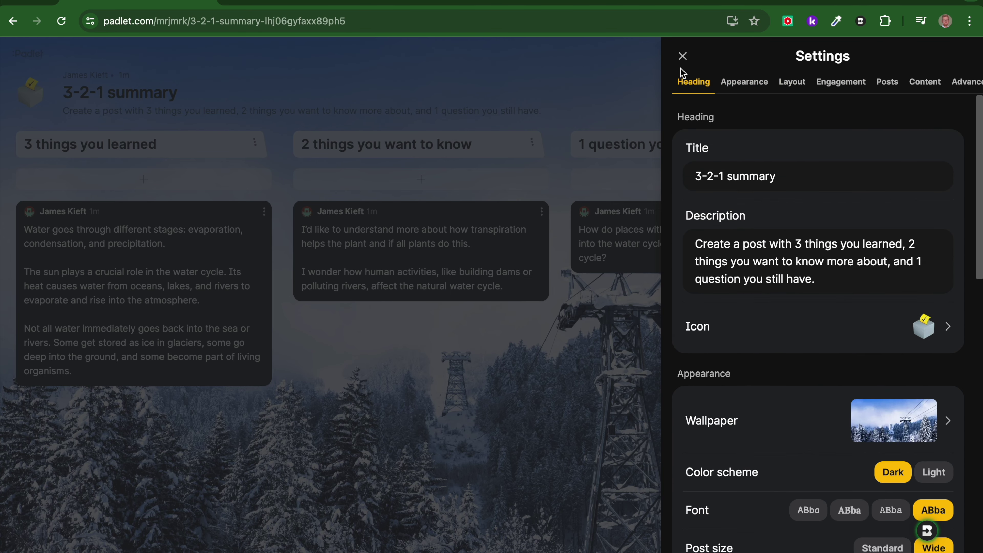
{"action": "left_click", "coordinate": [682, 57]}
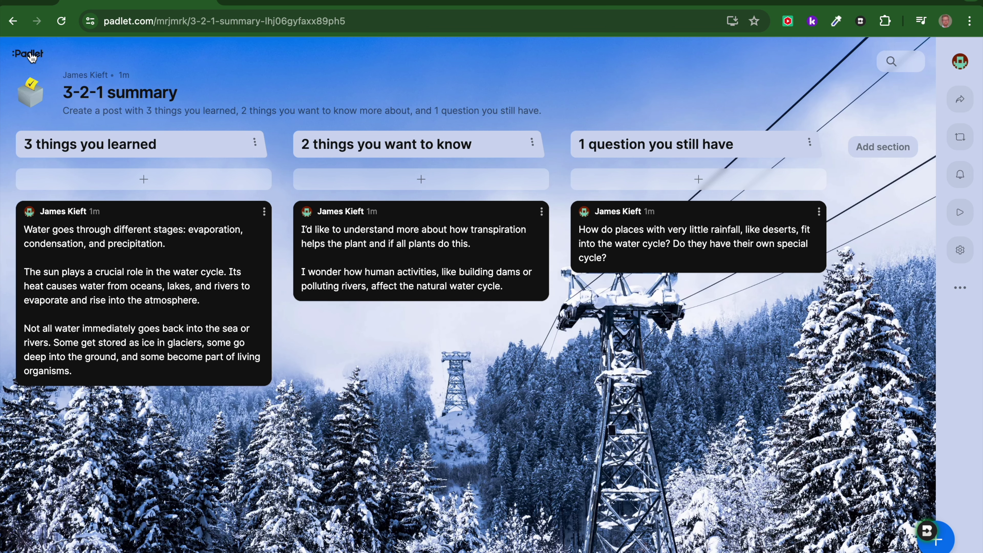
{"action": "left_click", "coordinate": [255, 145]}
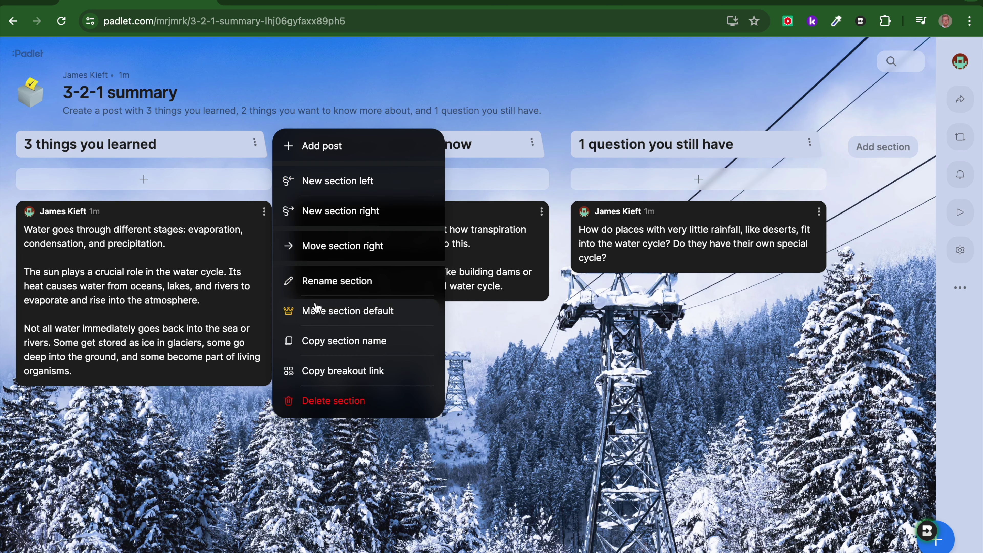
Step: Rename the first section to '3 things you learned in lesson'
{"action": "left_click", "coordinate": [321, 289]}
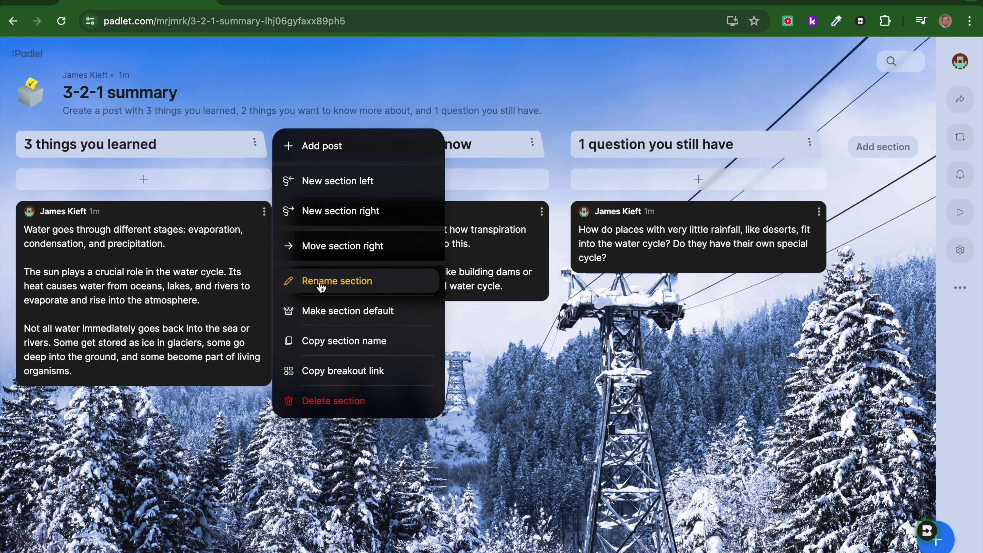
{"action": "left_click", "coordinate": [163, 146]}
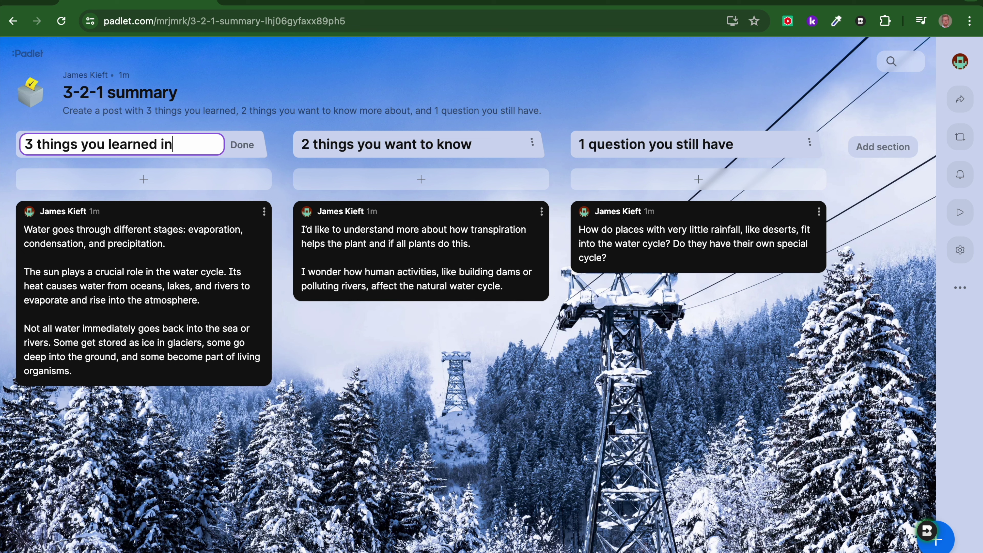
{"action": "type", "text": "in lesson"}
{"action": "left_click", "coordinate": [237, 146]}
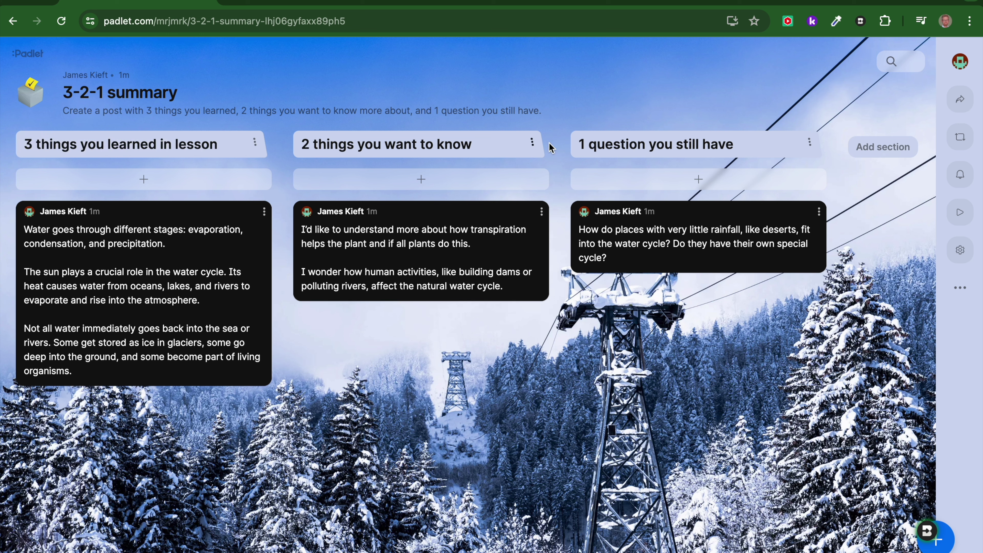
Step: Move the '2 things you want to know' section to the first column, then back to second
{"action": "left_click", "coordinate": [532, 143]}
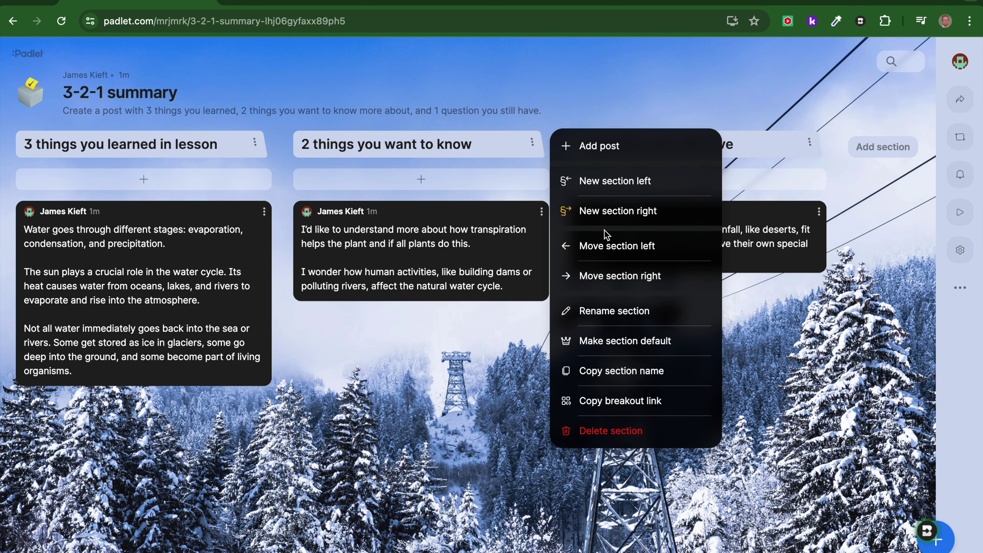
{"action": "left_click", "coordinate": [601, 247]}
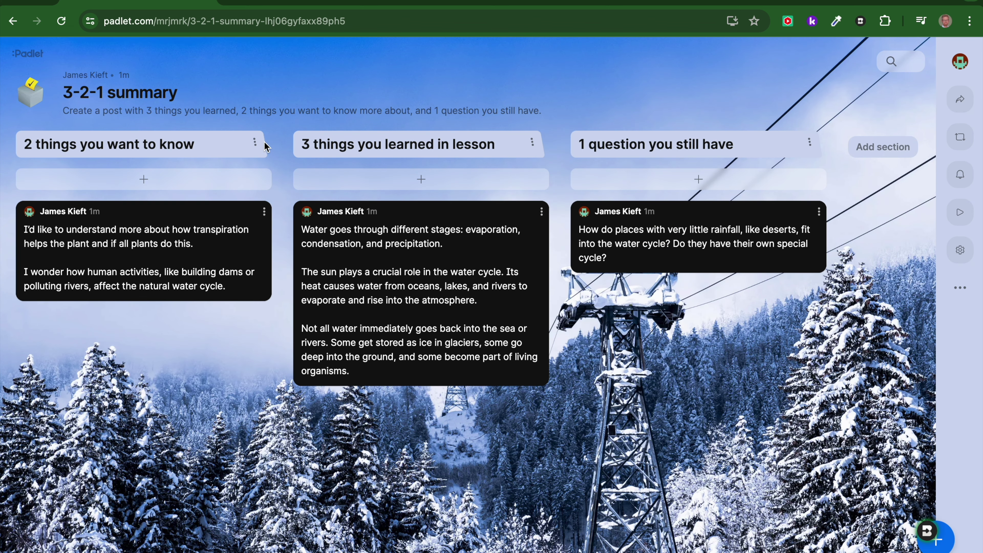
{"action": "left_click", "coordinate": [255, 142]}
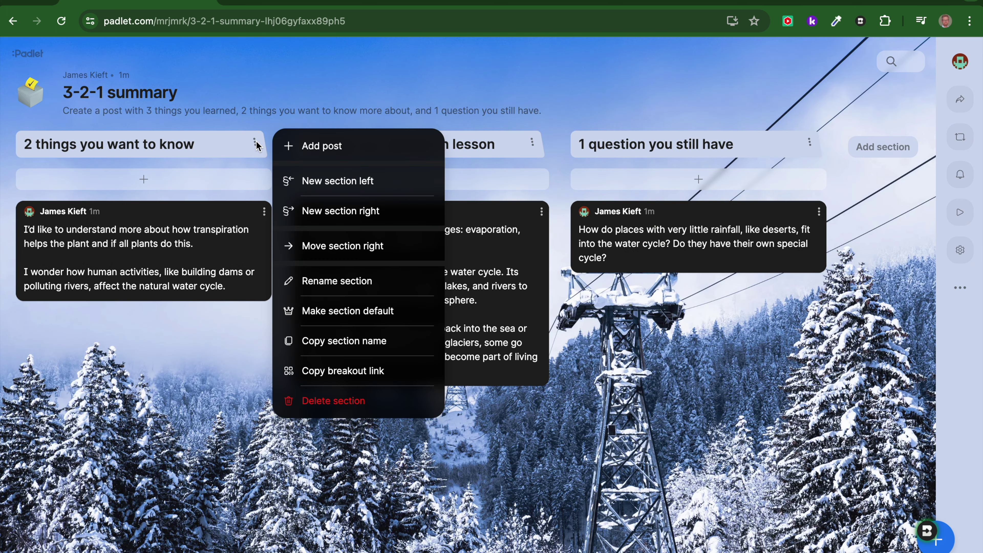
{"action": "left_click", "coordinate": [384, 251]}
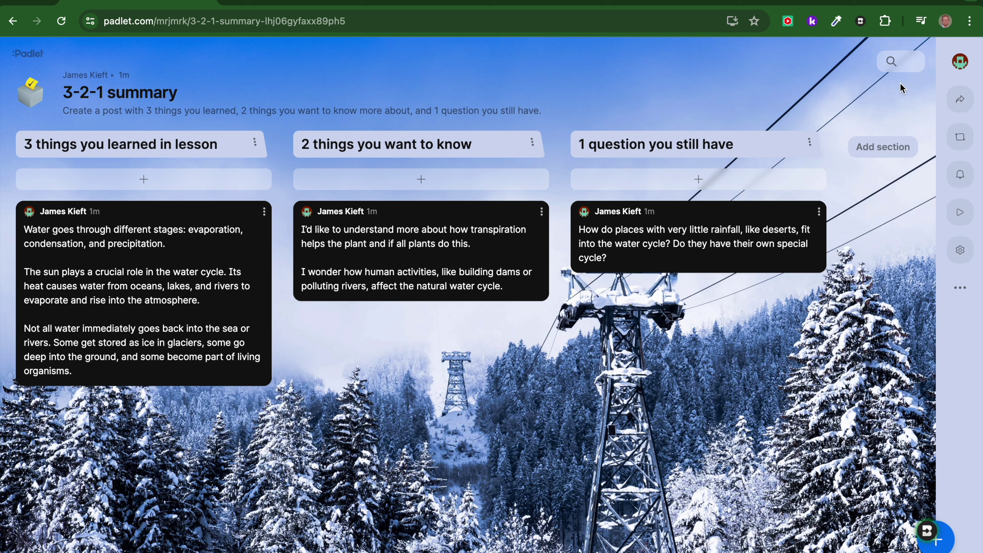
Step: Share the board with visitor permission Writer and link privacy kept Secret
{"action": "left_click", "coordinate": [961, 101]}
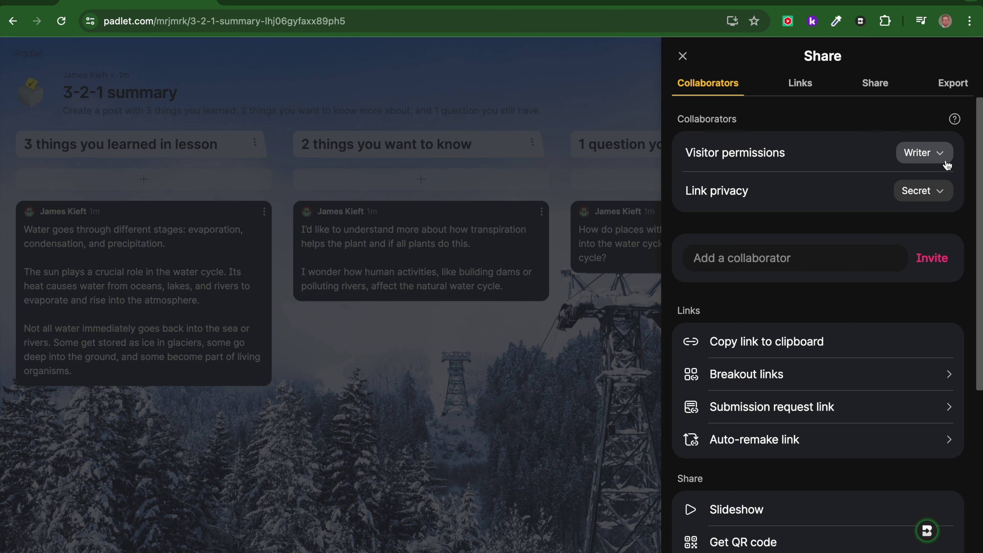
{"action": "left_click", "coordinate": [940, 155]}
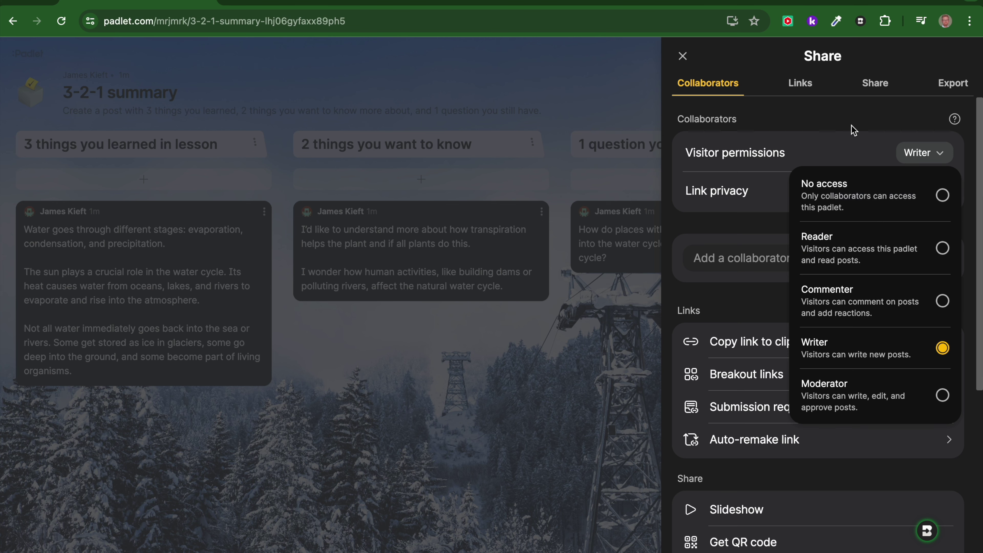
{"action": "left_click", "coordinate": [834, 137]}
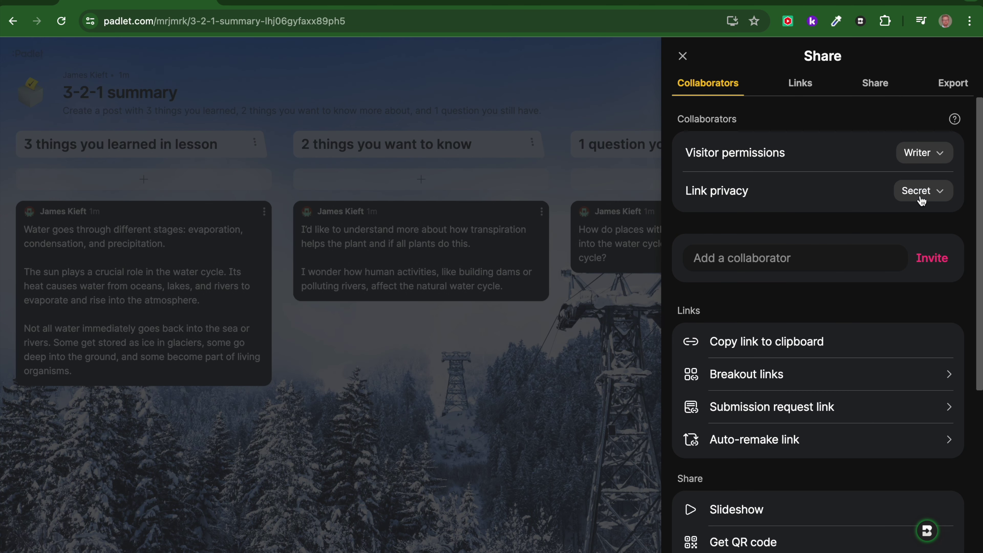
{"action": "left_click", "coordinate": [943, 194]}
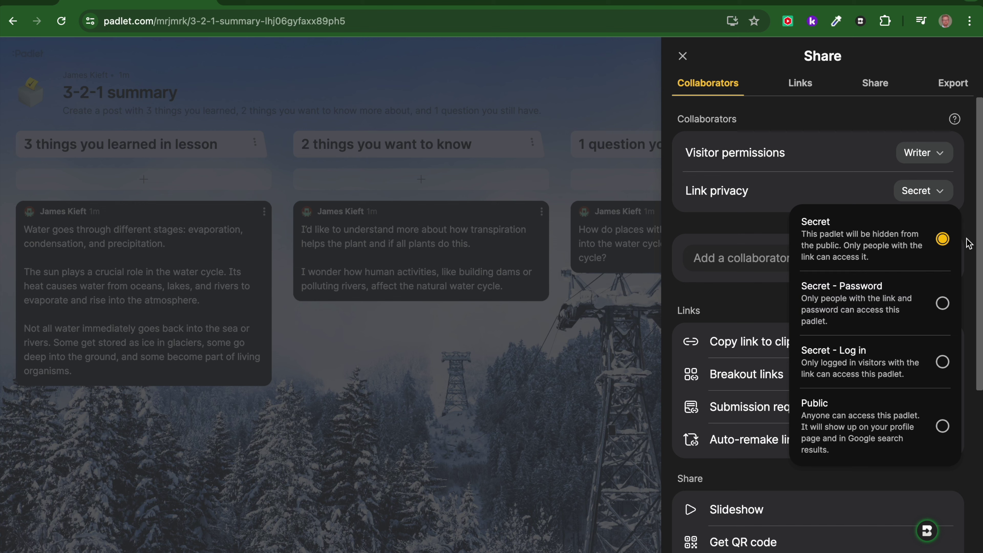
{"action": "left_click", "coordinate": [959, 245]}
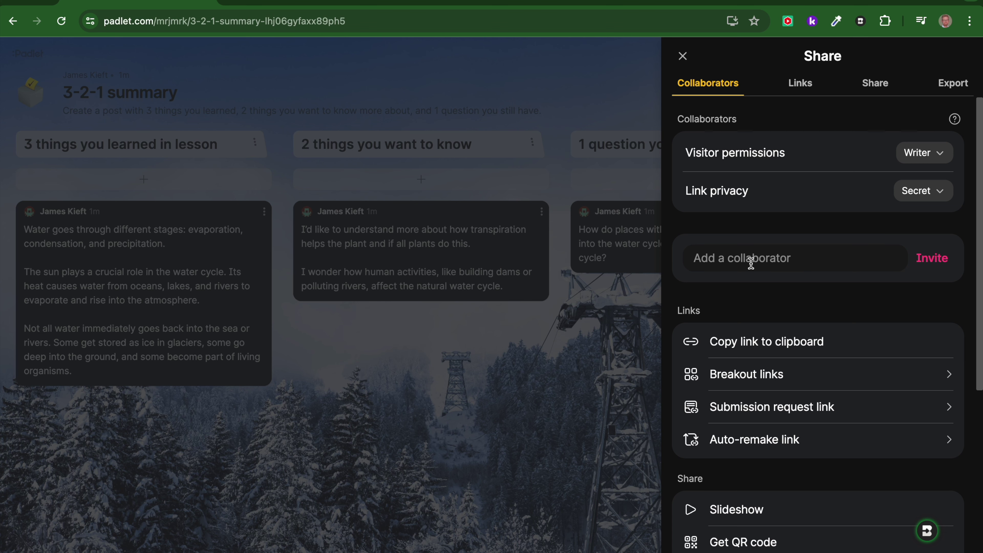
{"action": "scroll", "coordinate": [857, 339], "scroll_direction": "down", "scroll_amount": 3}
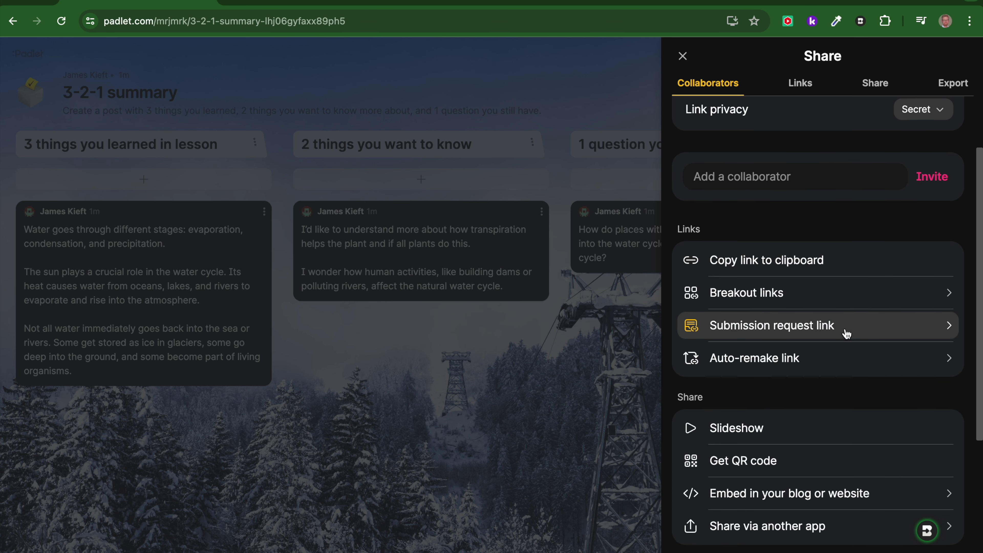
{"action": "scroll", "coordinate": [847, 334], "scroll_direction": "down", "scroll_amount": 3}
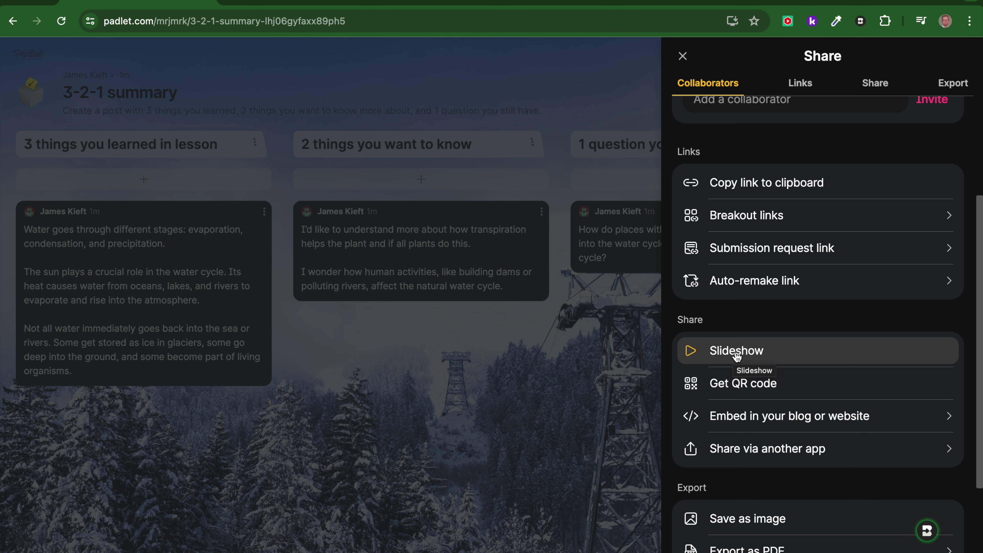
{"action": "scroll", "coordinate": [812, 404], "scroll_direction": "down", "scroll_amount": 2}
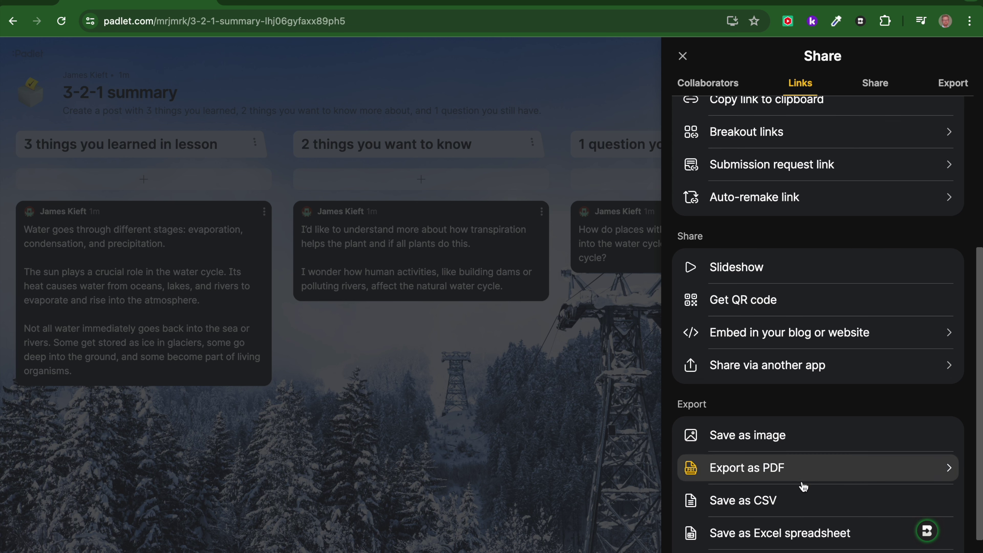
{"action": "scroll", "coordinate": [805, 486], "scroll_direction": "down", "scroll_amount": 1}
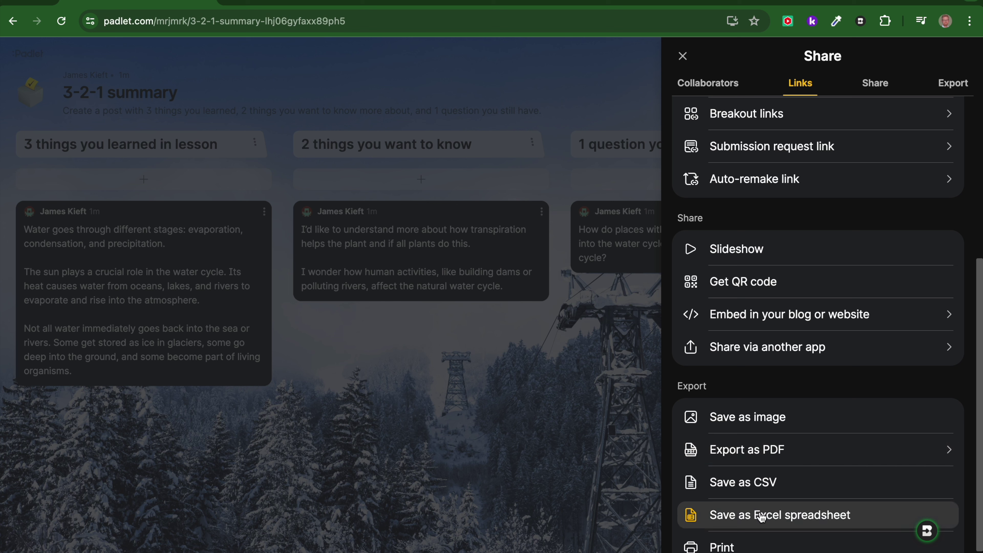
{"action": "scroll", "coordinate": [804, 472], "scroll_direction": "up", "scroll_amount": 2}
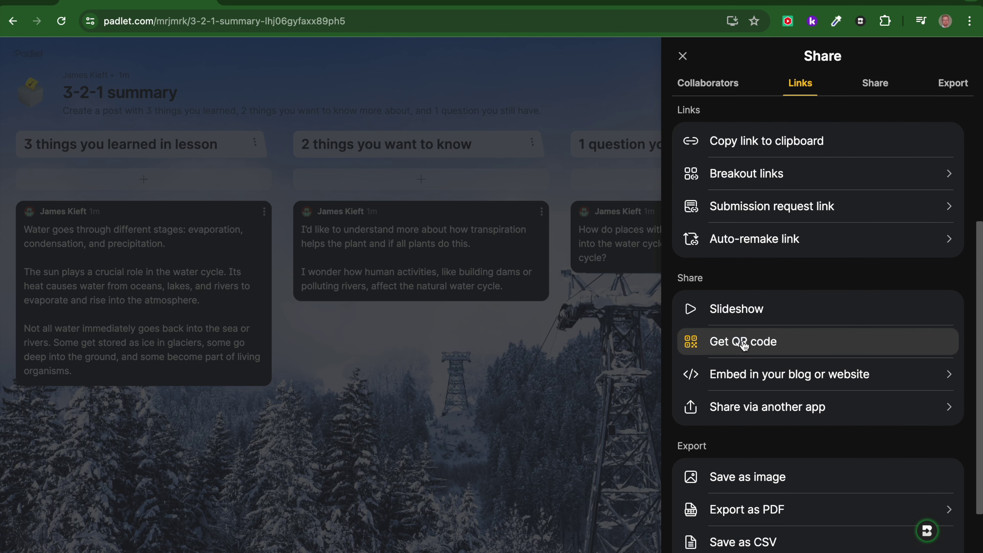
{"action": "left_click", "coordinate": [742, 344]}
Step: View the board's QR code and close it
{"action": "left_click", "coordinate": [741, 345]}
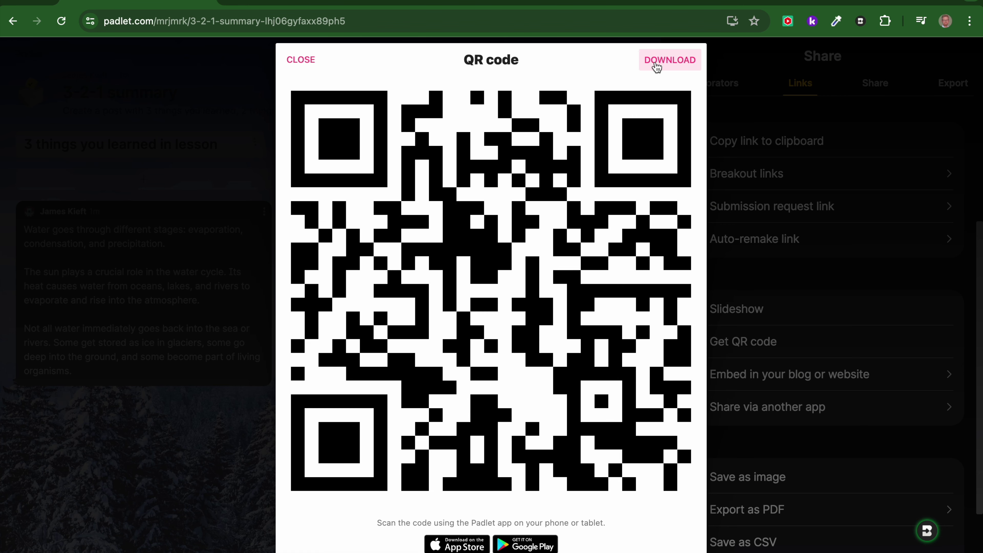
{"action": "left_click", "coordinate": [309, 62]}
{"action": "scroll", "coordinate": [897, 308], "scroll_direction": "up", "scroll_amount": 3}
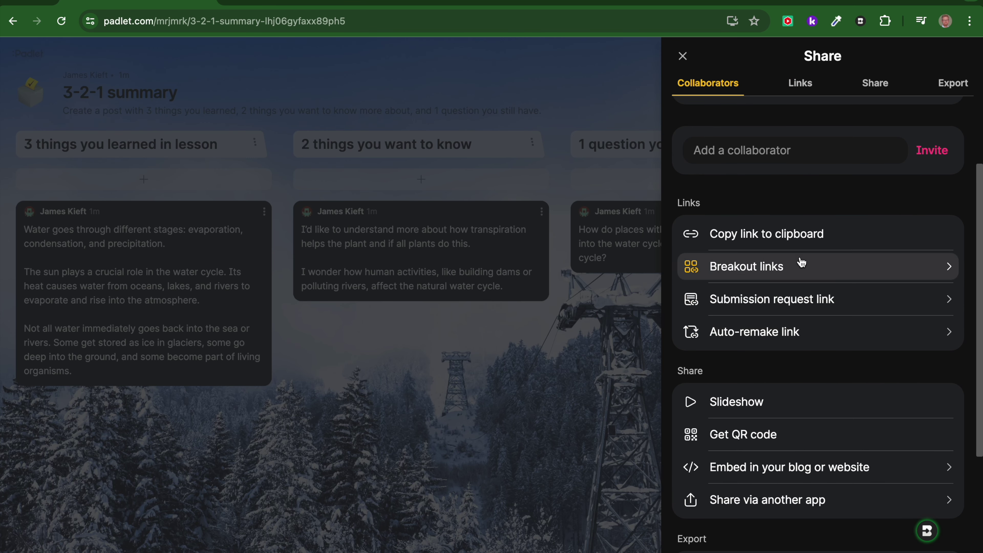
Step: Copy the board's link and open a browser window under another profile
{"action": "left_click", "coordinate": [781, 240]}
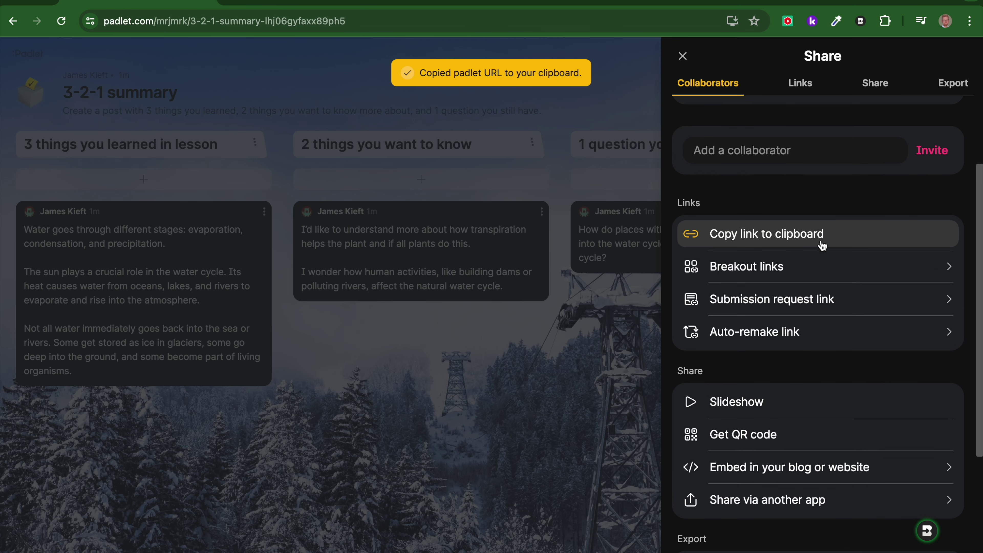
{"action": "left_click", "coordinate": [945, 22]}
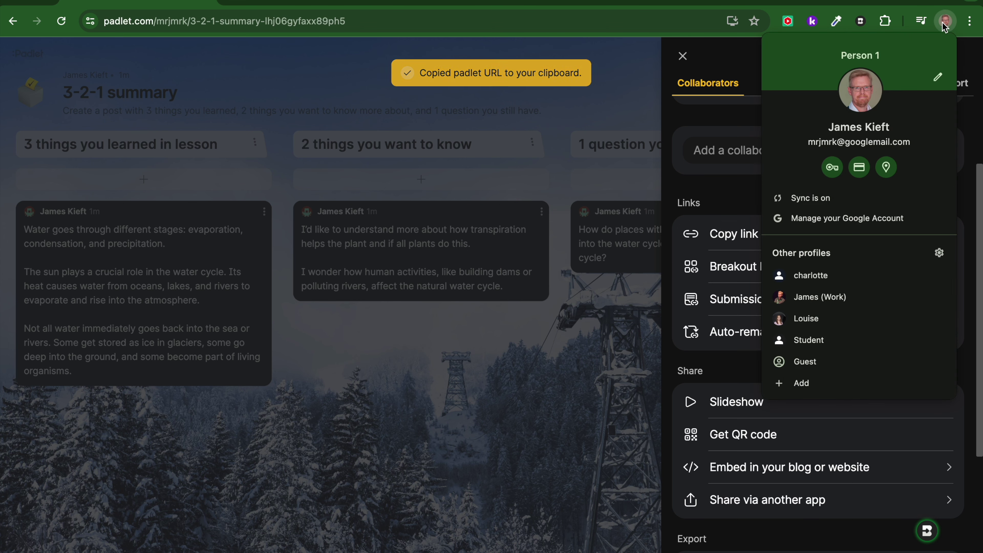
{"action": "left_click", "coordinate": [804, 302]}
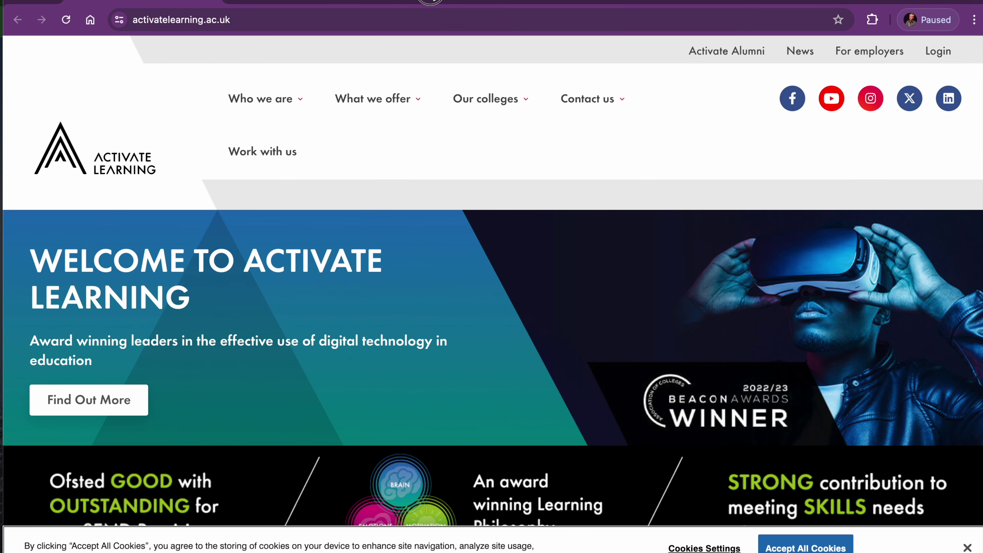
Step: Paste the copied padlet link into the other window's address bar and load the board
{"action": "left_click", "coordinate": [329, 16]}
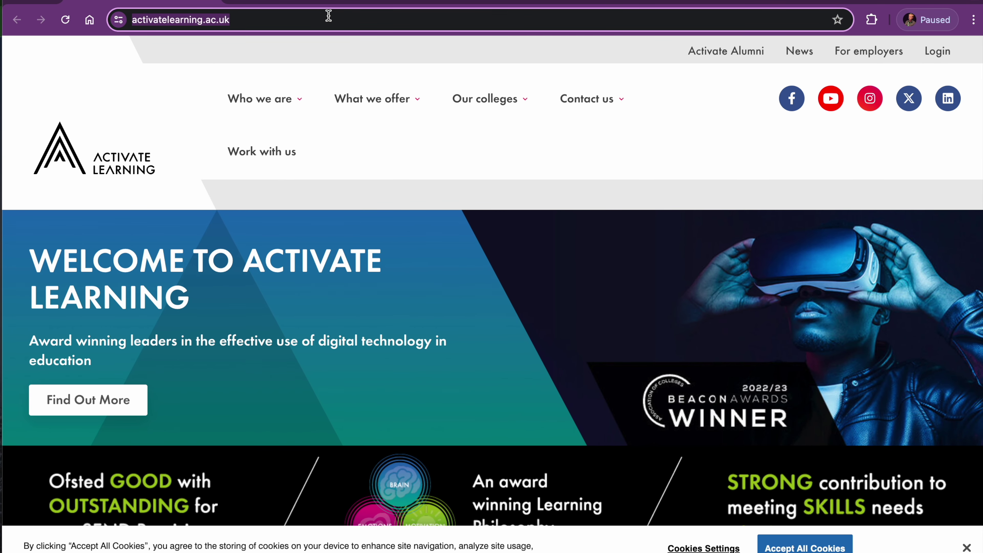
{"action": "key", "text": "super+v"}
{"action": "key", "text": "Return"}
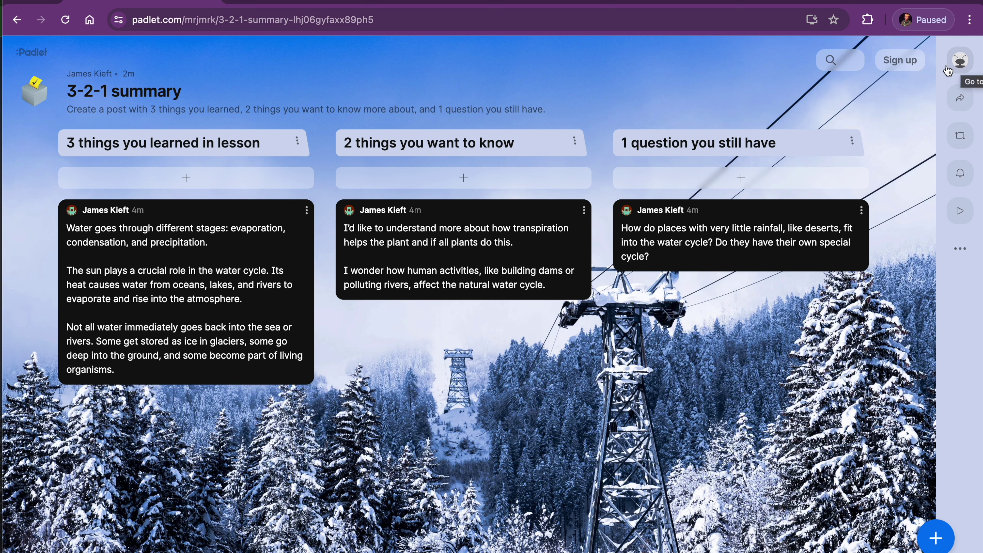
Step: As an anonymous visitor, post 'Hello' in the 1 question you still have column
{"action": "left_click", "coordinate": [938, 538]}
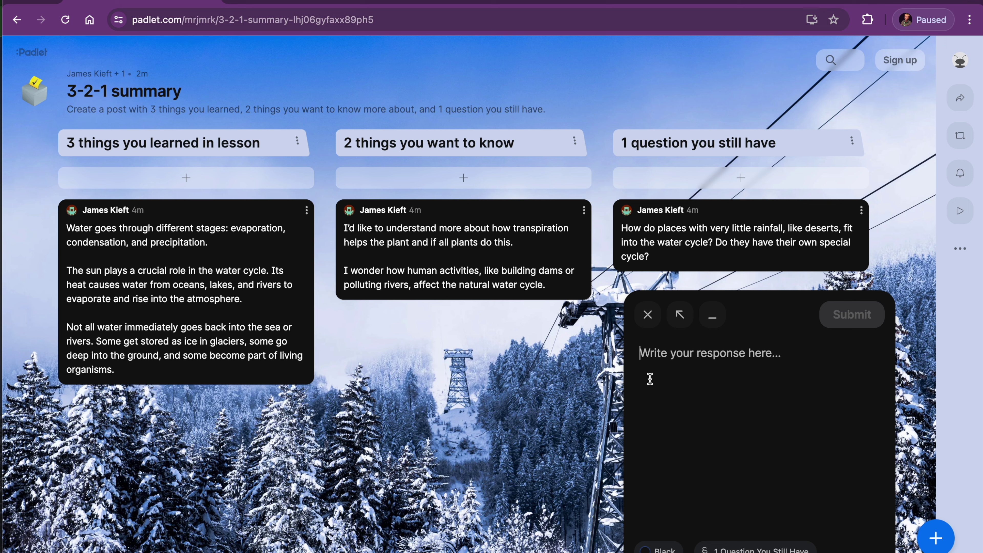
{"action": "type", "text": "Hello"}
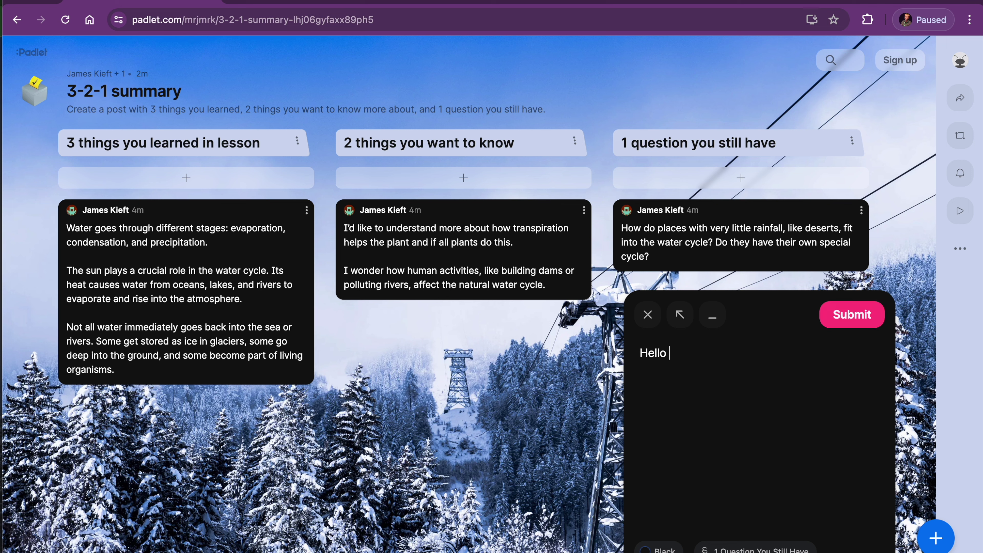
{"action": "left_click", "coordinate": [855, 318]}
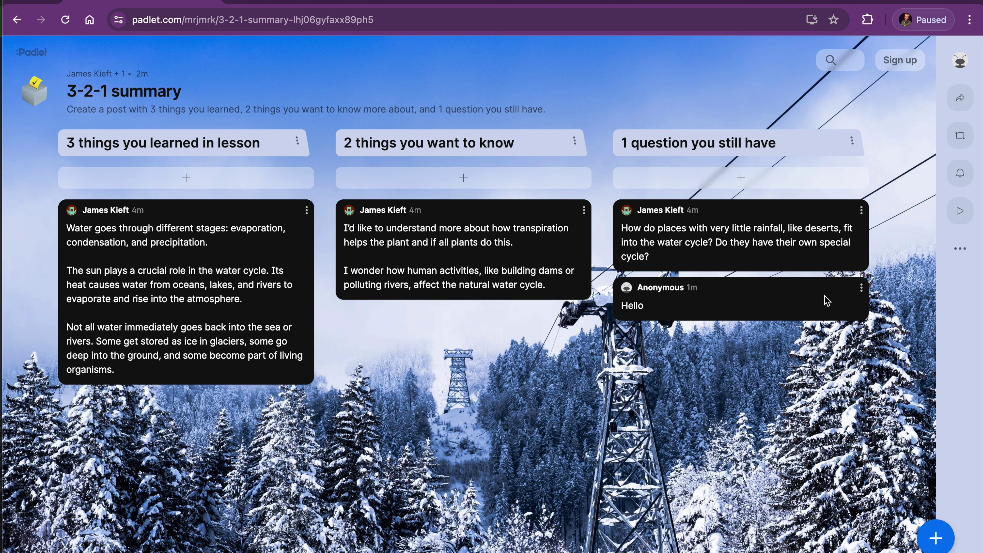
Step: Colour the Hello post orange and dismiss its options menu
{"action": "left_click", "coordinate": [861, 288]}
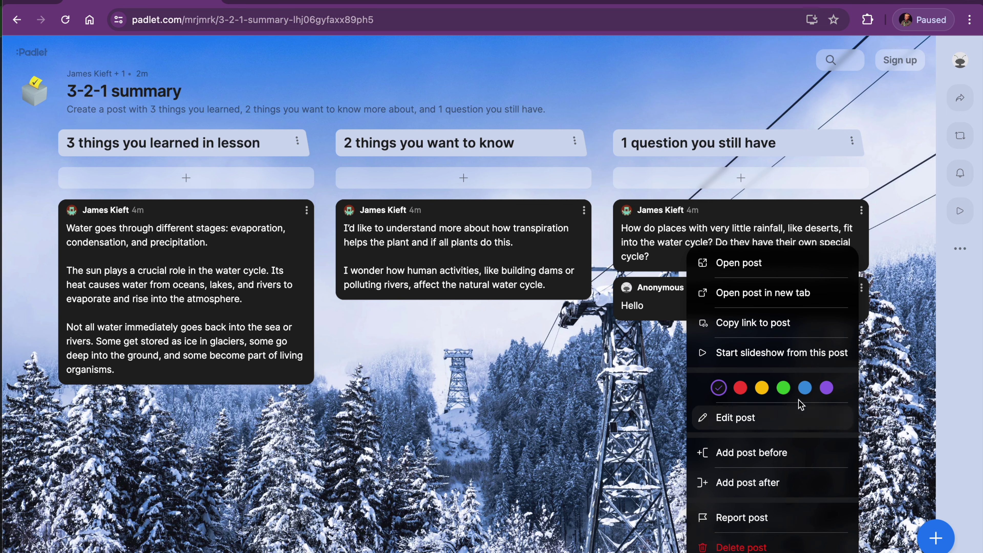
{"action": "left_click", "coordinate": [762, 388]}
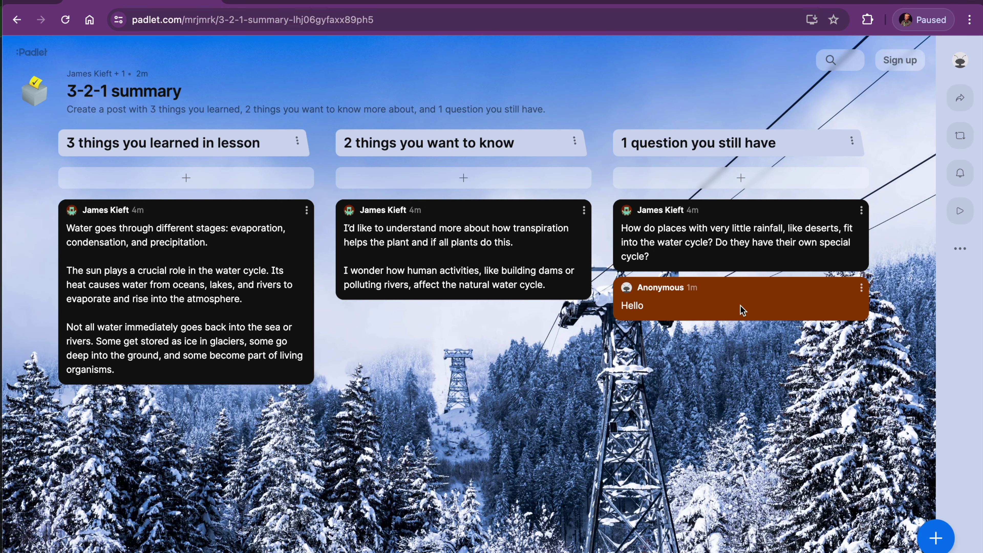
{"action": "left_click", "coordinate": [862, 288]}
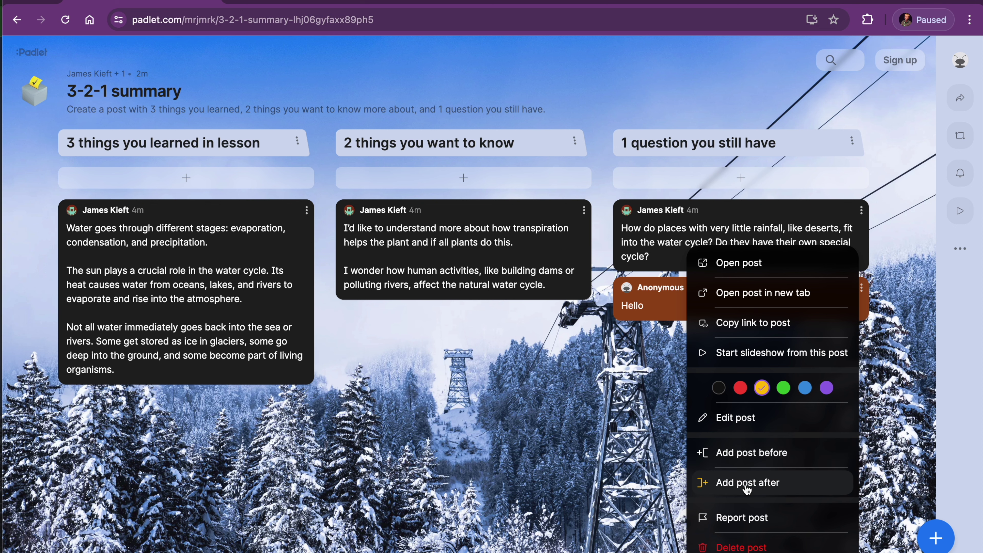
{"action": "left_click", "coordinate": [912, 341]}
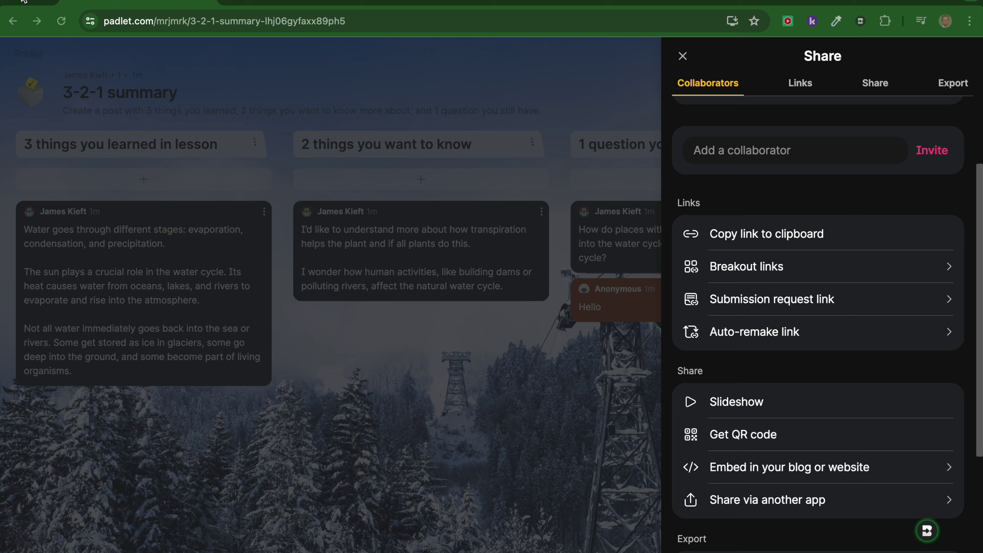
Step: Close the Share panel and Gallery template preview, returning to the Made by me dashboard
{"action": "left_click", "coordinate": [683, 57]}
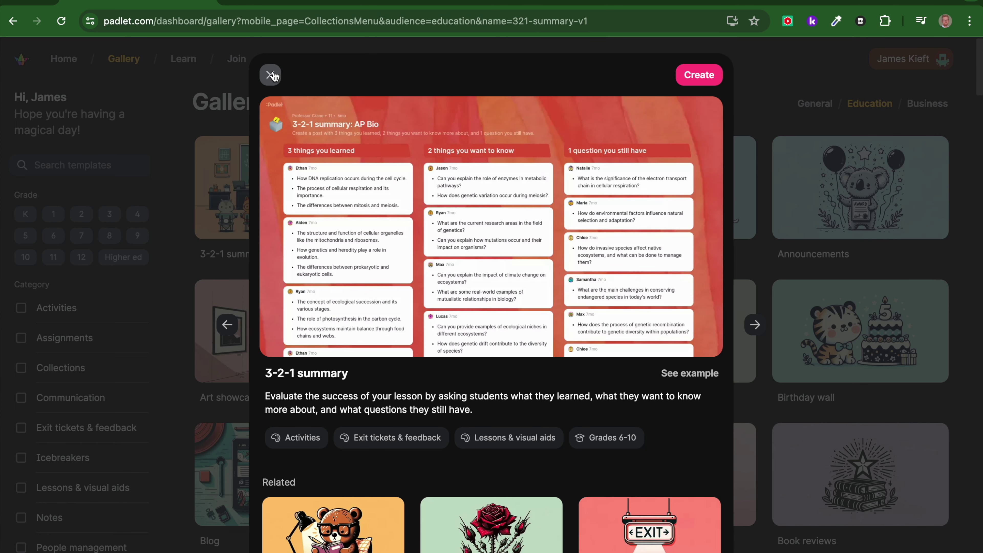
{"action": "left_click", "coordinate": [270, 75]}
{"action": "left_click", "coordinate": [66, 67]}
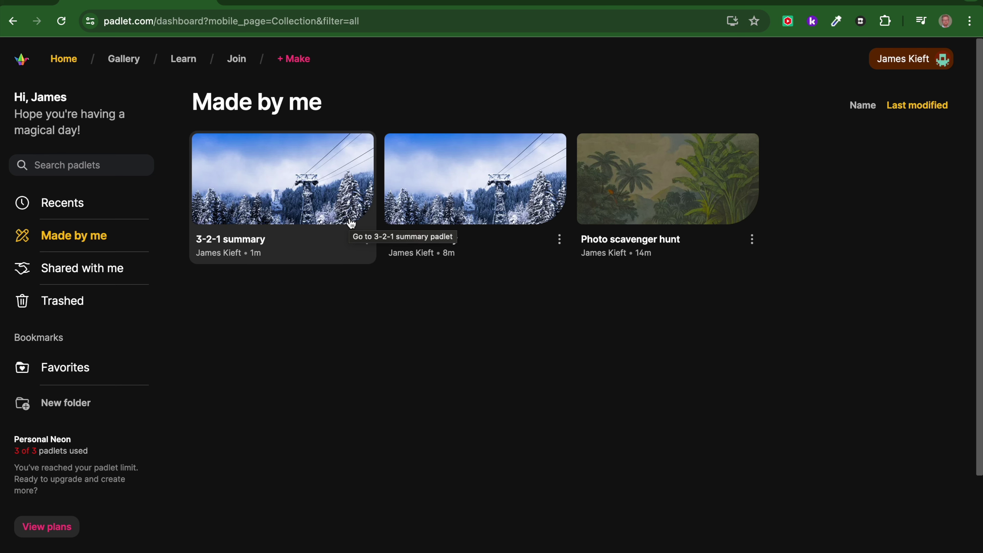
Step: Send the Photo scavenger hunt padlet to the trash from its card menu
{"action": "left_click", "coordinate": [751, 241]}
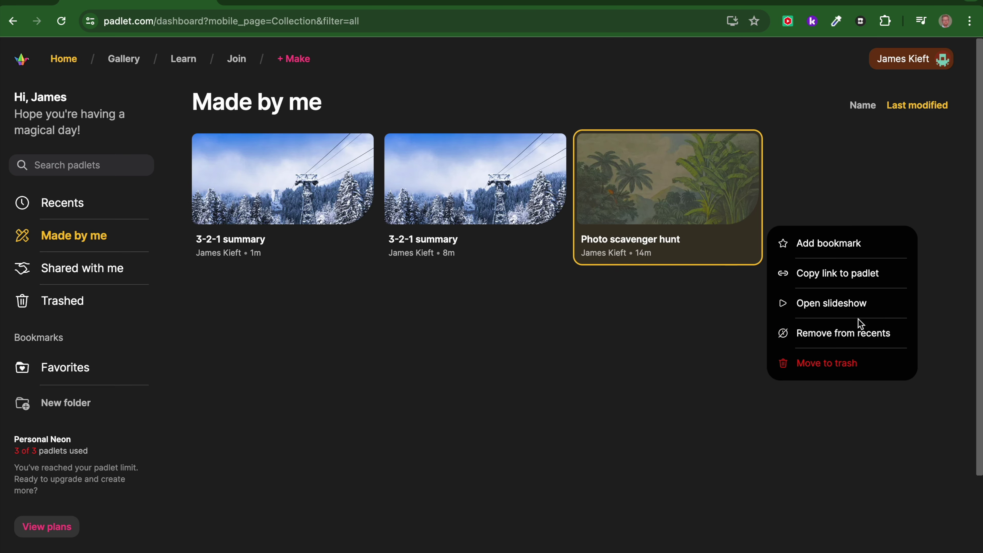
{"action": "left_click", "coordinate": [824, 367]}
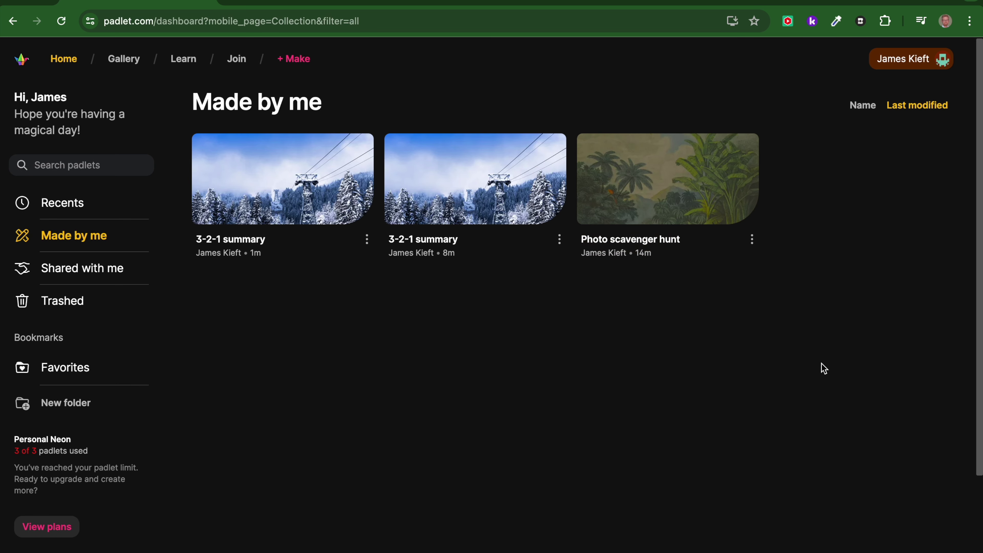